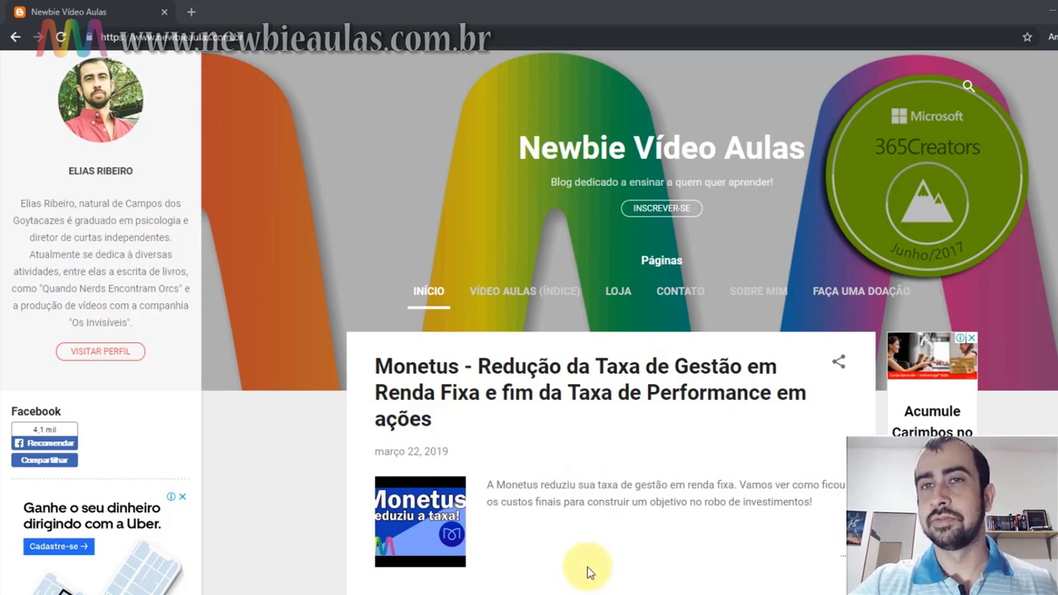
Review Pasta1's Planilha1, Planilha2 and Planilha3 sheets, then bring Pasta2 to the front.
{"action": "mouse_move", "coordinate": [529, 587]}
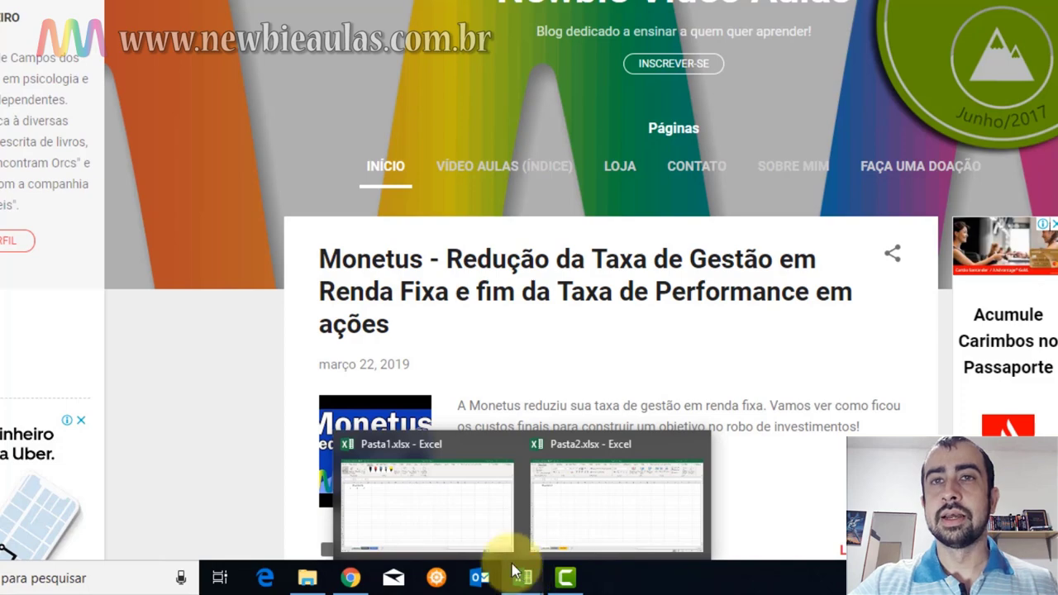
{"action": "left_click", "coordinate": [475, 506]}
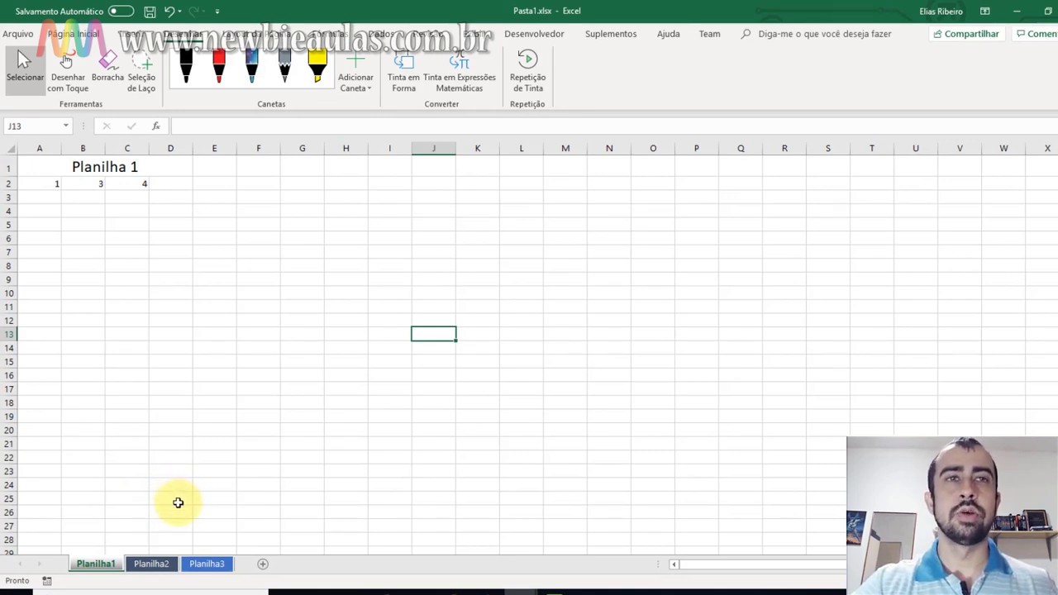
{"action": "left_click", "coordinate": [157, 565]}
{"action": "left_click", "coordinate": [95, 564]}
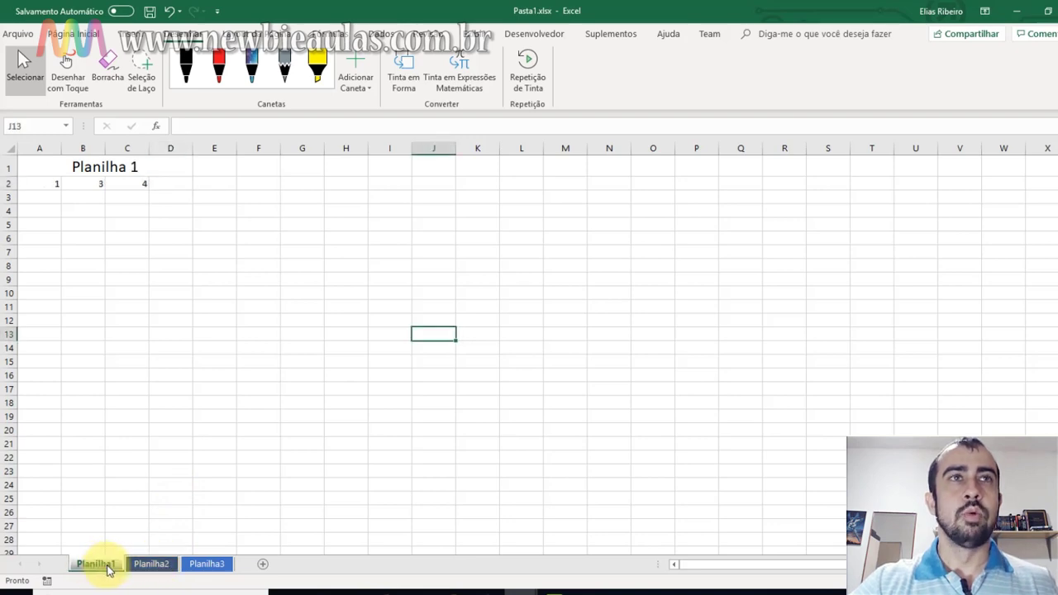
{"action": "left_click", "coordinate": [162, 563]}
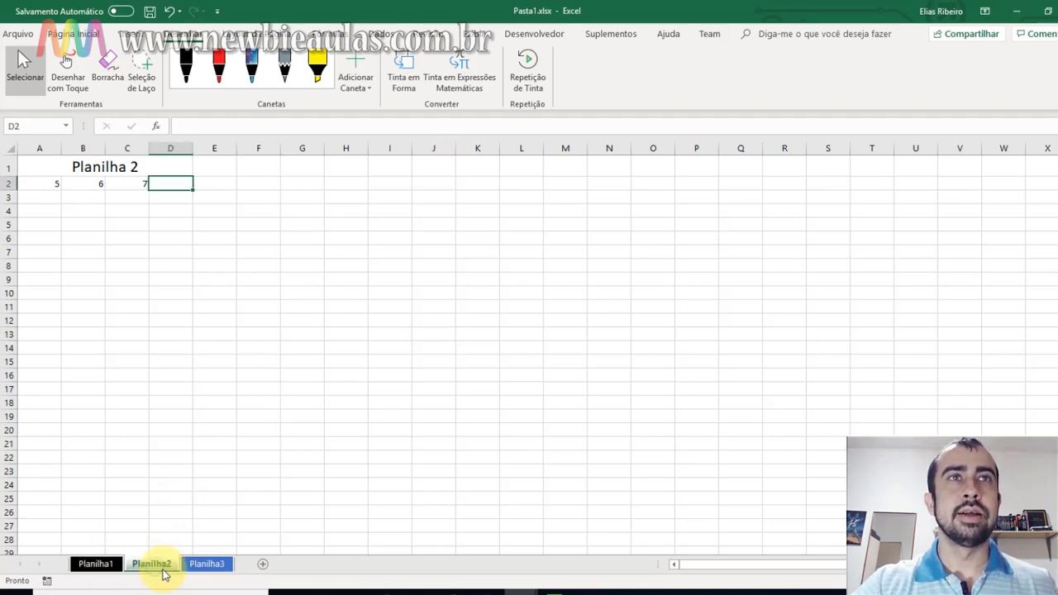
{"action": "left_click", "coordinate": [208, 564]}
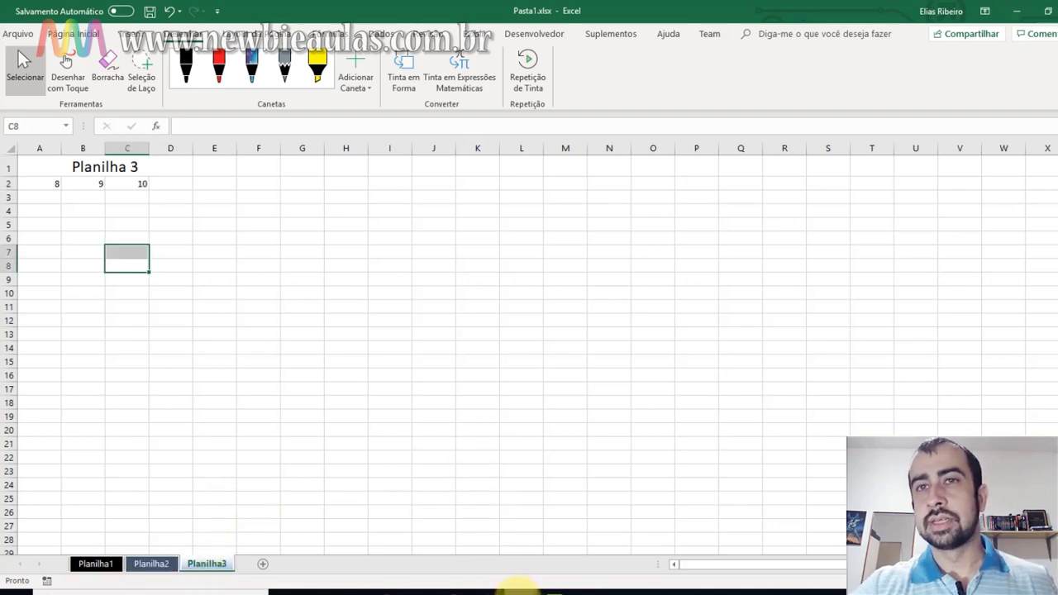
{"action": "left_click", "coordinate": [550, 590]}
{"action": "left_click", "coordinate": [560, 547]}
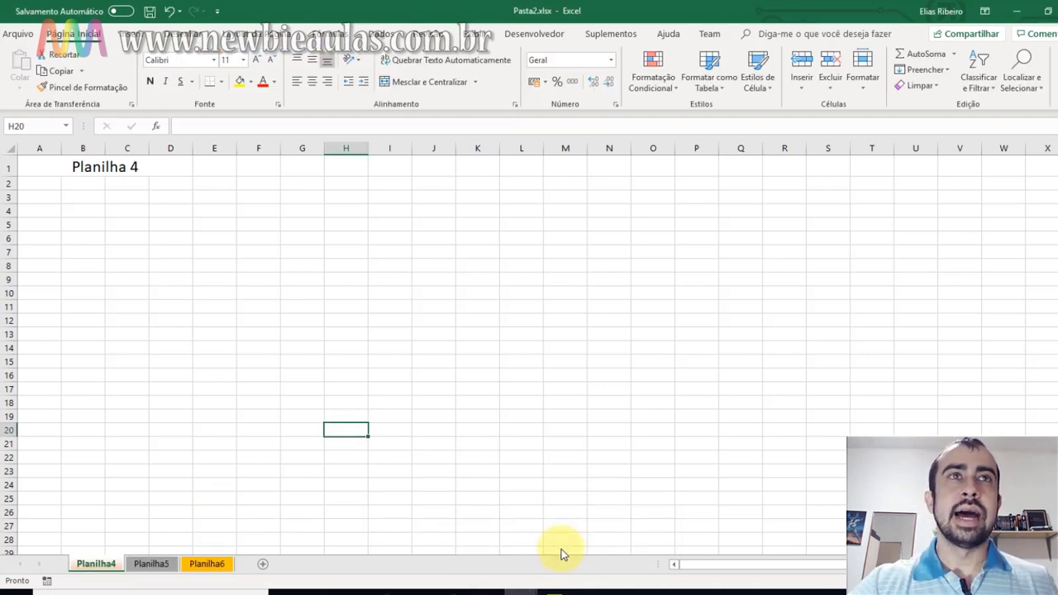
Look through Pasta2's Planilha4, Planilha5 and Planilha6 sheets, ending on Planilha6.
{"action": "left_click", "coordinate": [157, 564]}
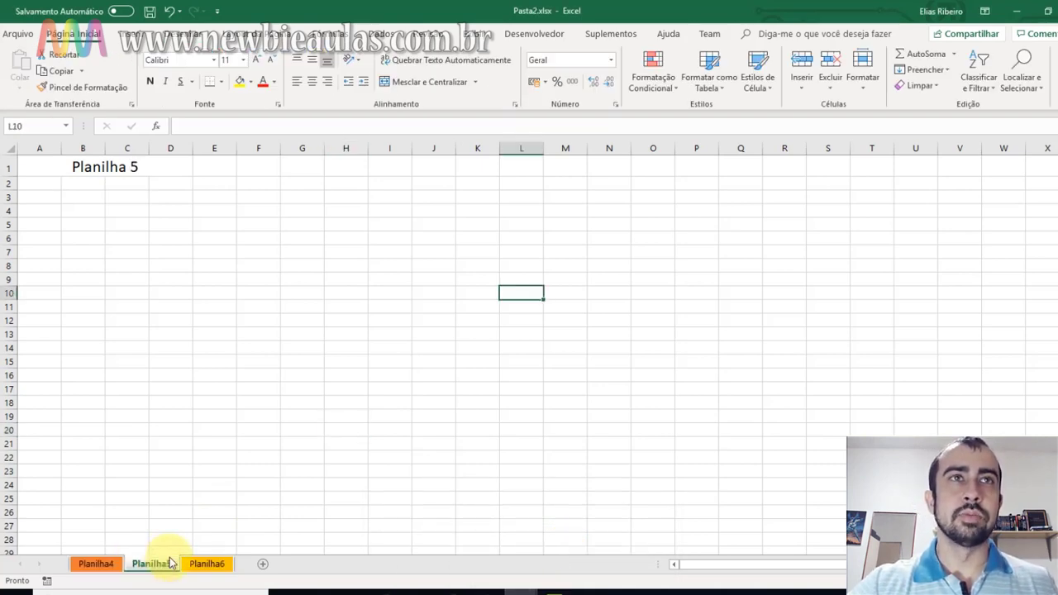
{"action": "left_click", "coordinate": [213, 564]}
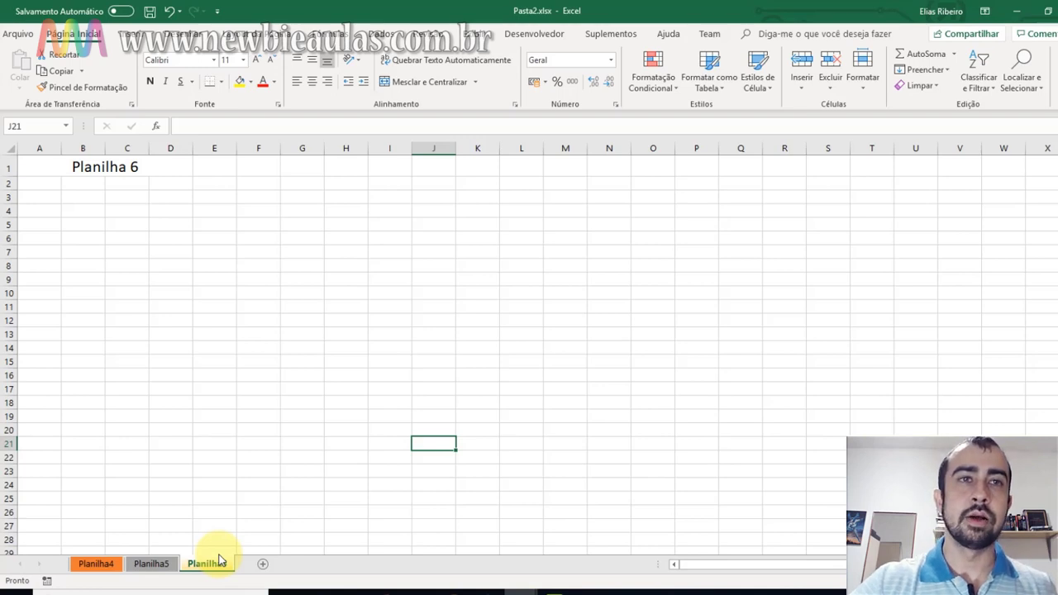
{"action": "left_click", "coordinate": [94, 563]}
{"action": "left_click", "coordinate": [151, 564]}
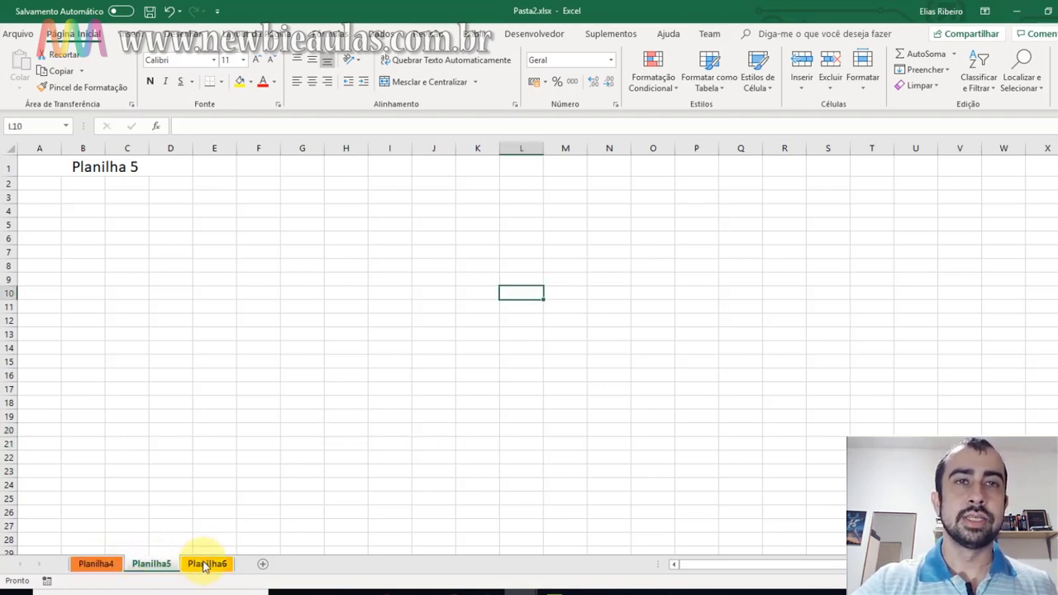
{"action": "left_click", "coordinate": [204, 566]}
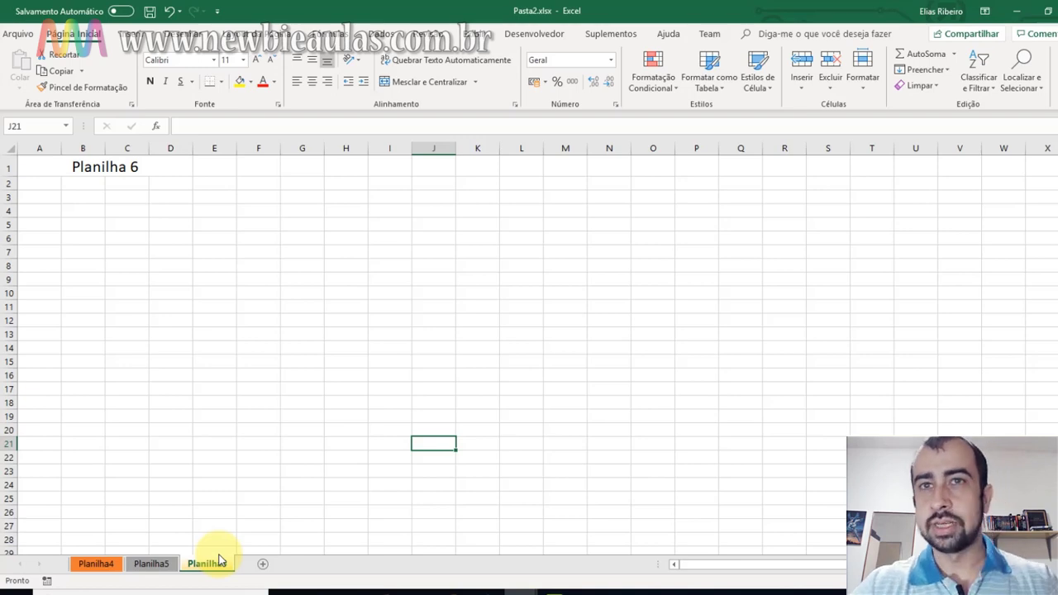
{"action": "left_click", "coordinate": [522, 589]}
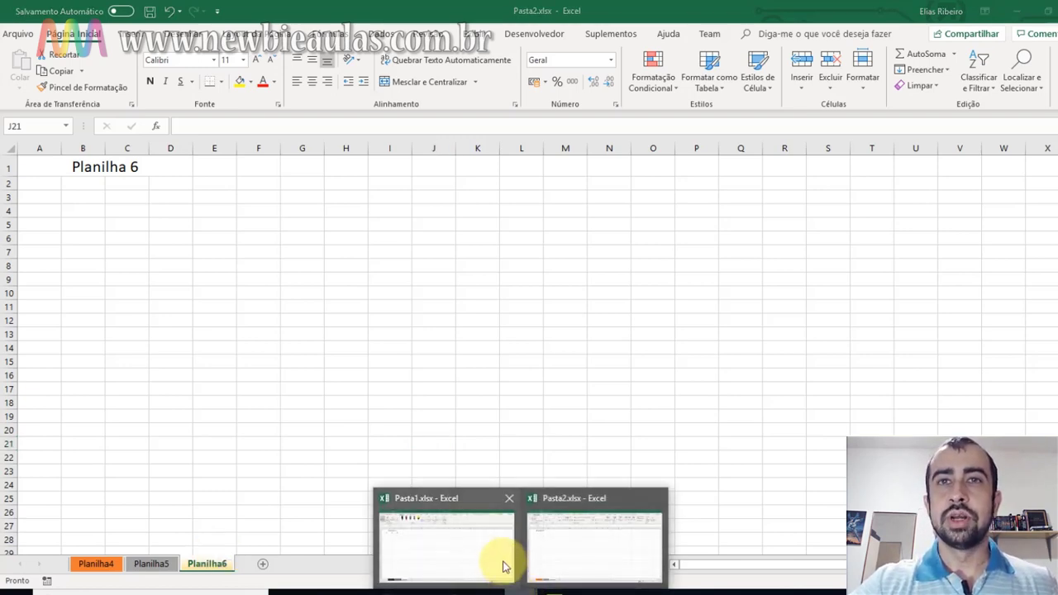
In Pasta1, start moving the Planilha1 sheet with Mover ou Copiar, targeting Pasta2.xlsx.
{"action": "left_click", "coordinate": [486, 539]}
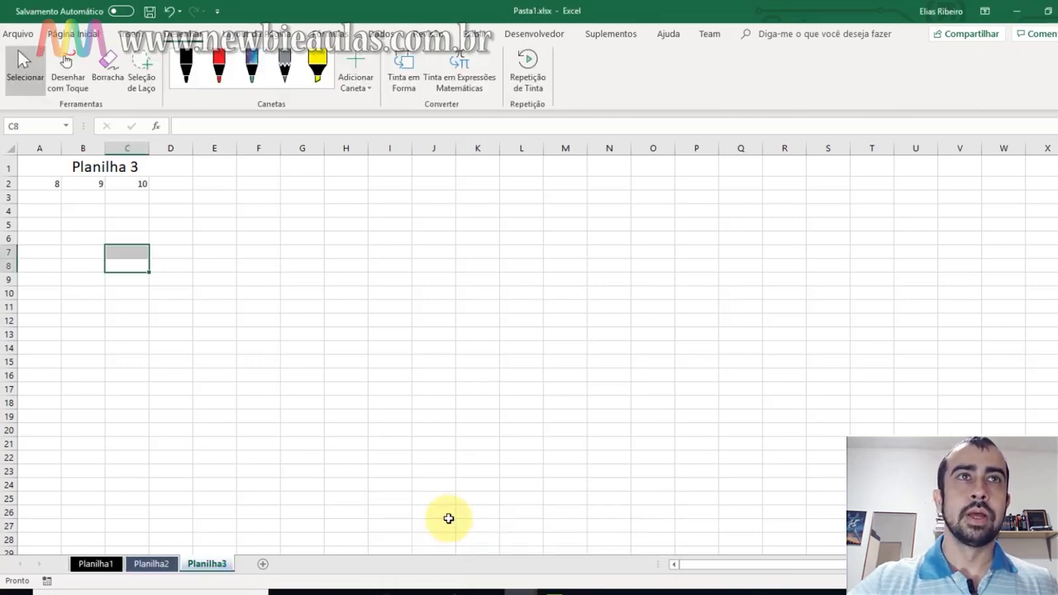
{"action": "left_click", "coordinate": [114, 569]}
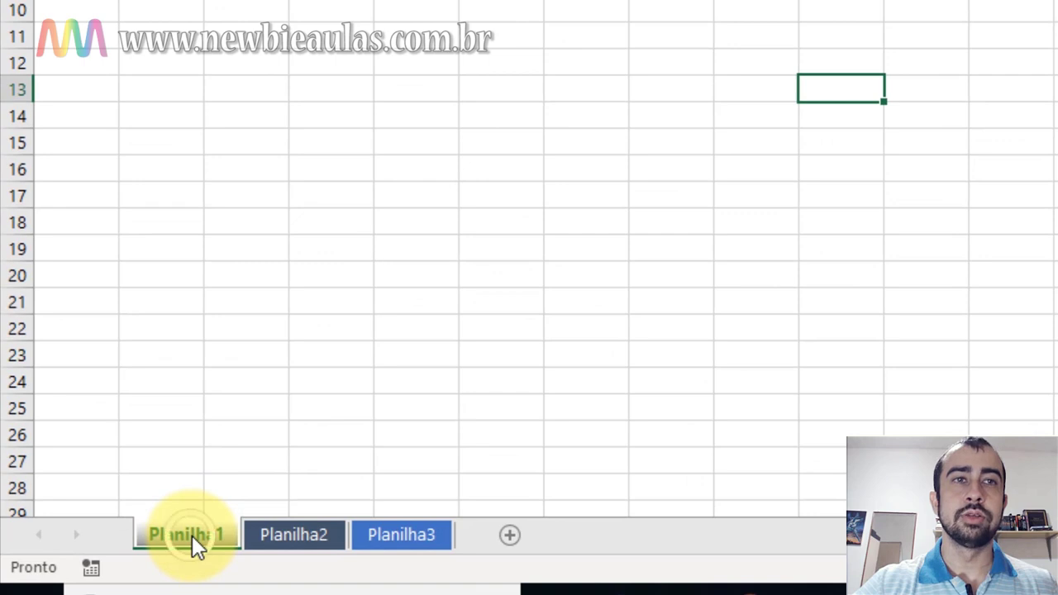
{"action": "right_click", "coordinate": [192, 535]}
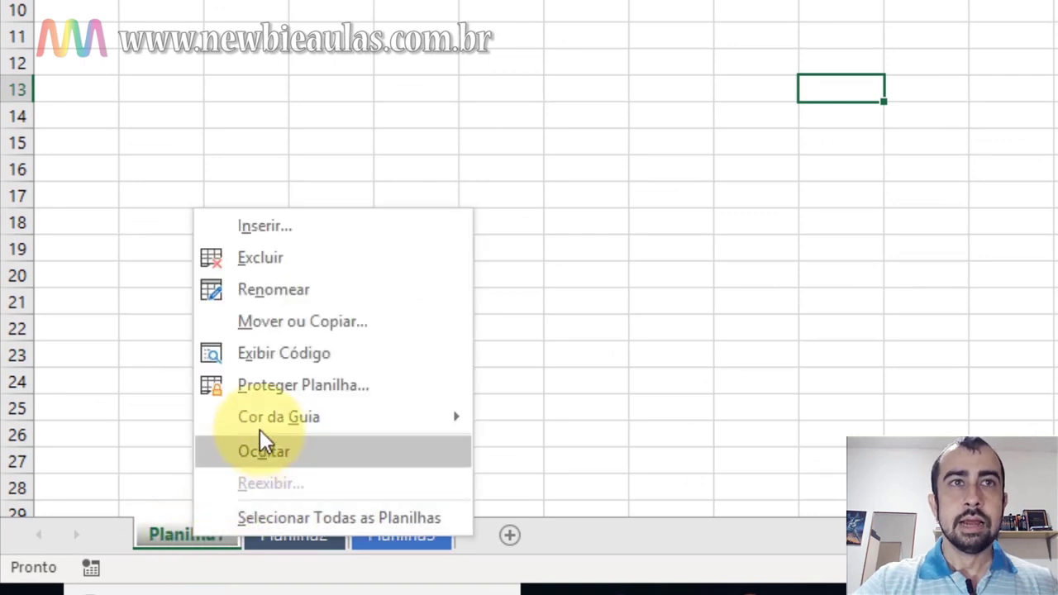
{"action": "left_click", "coordinate": [305, 322]}
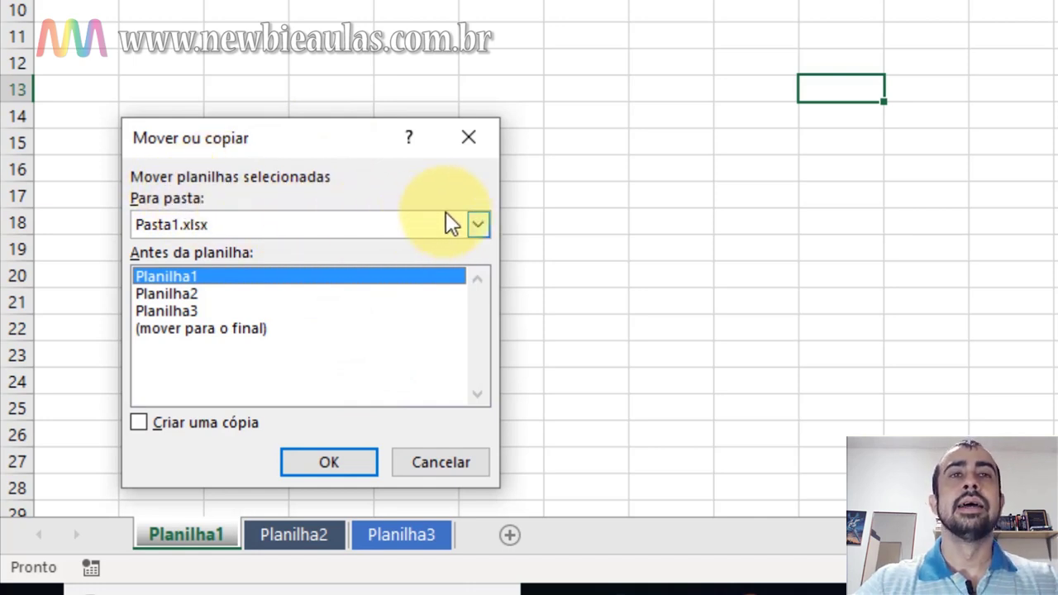
{"action": "left_click", "coordinate": [478, 227]}
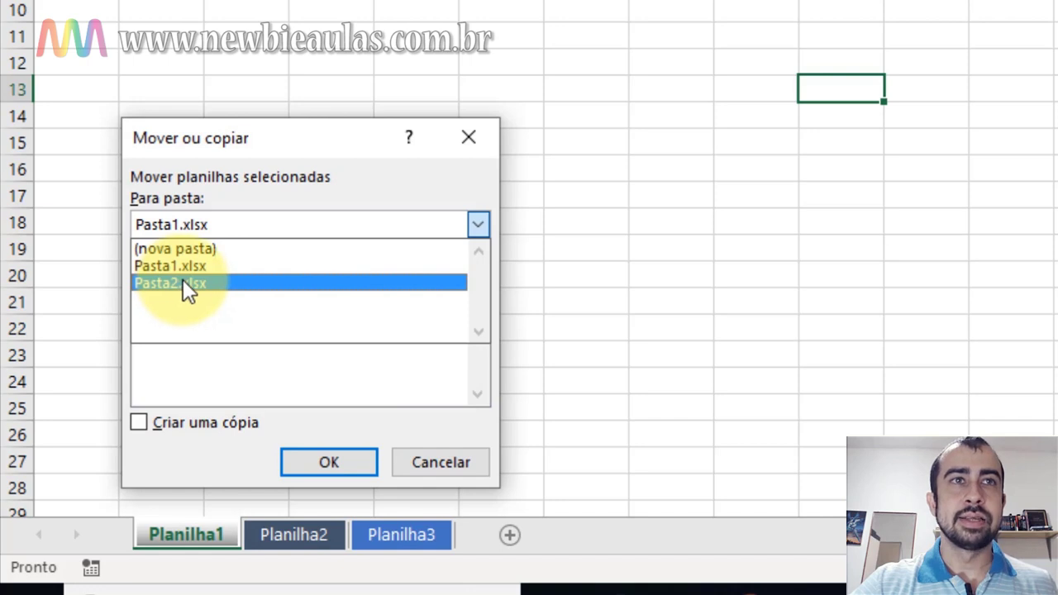
{"action": "left_click", "coordinate": [182, 283]}
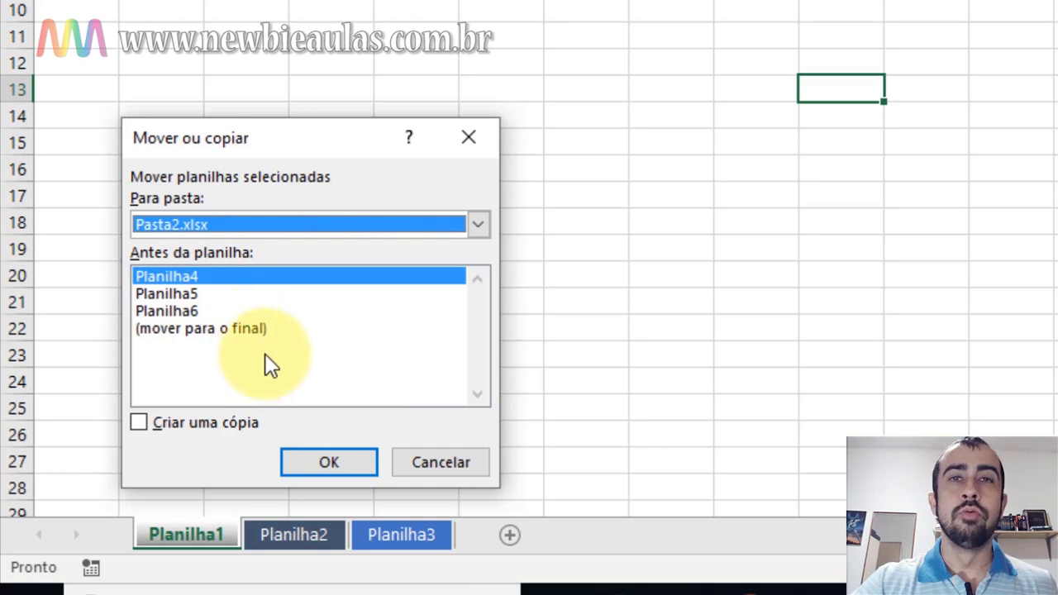
Move Planilha1 into Pasta2, placed at the end after Planilha6.
{"action": "left_click", "coordinate": [198, 327]}
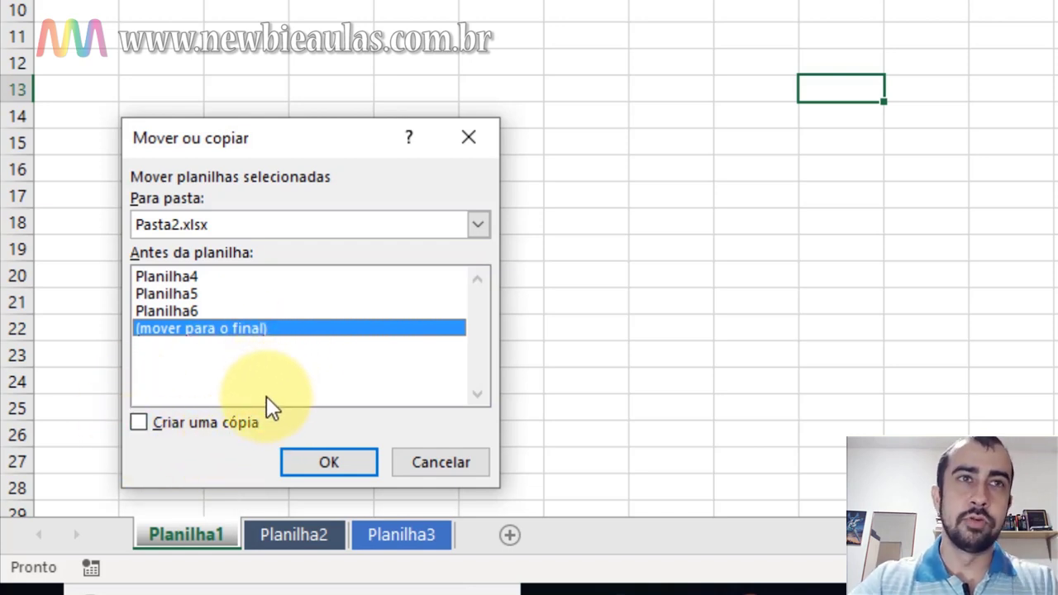
{"action": "left_click", "coordinate": [321, 460]}
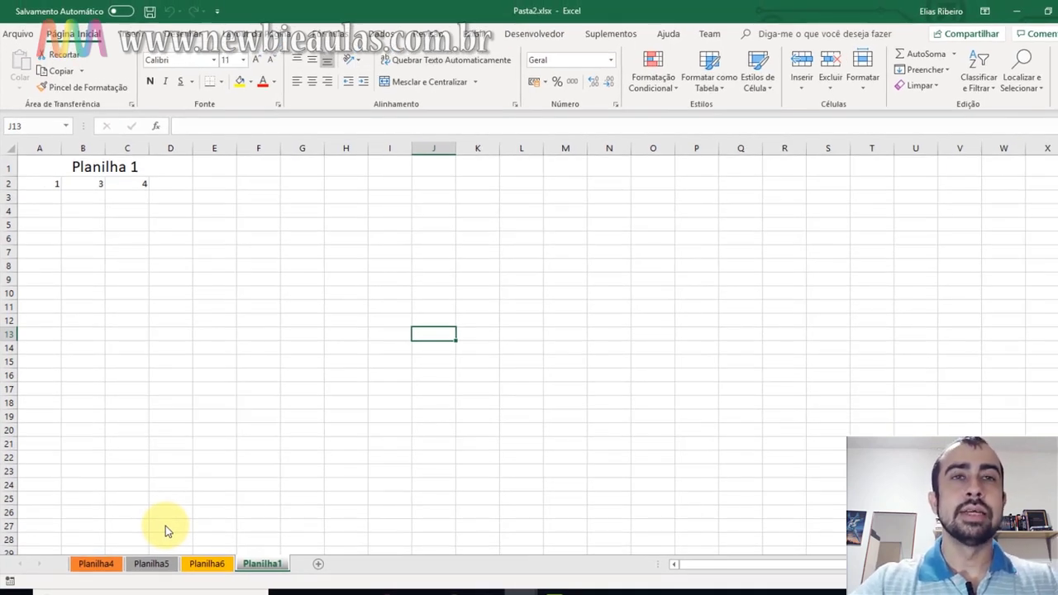
{"action": "left_click", "coordinate": [207, 564]}
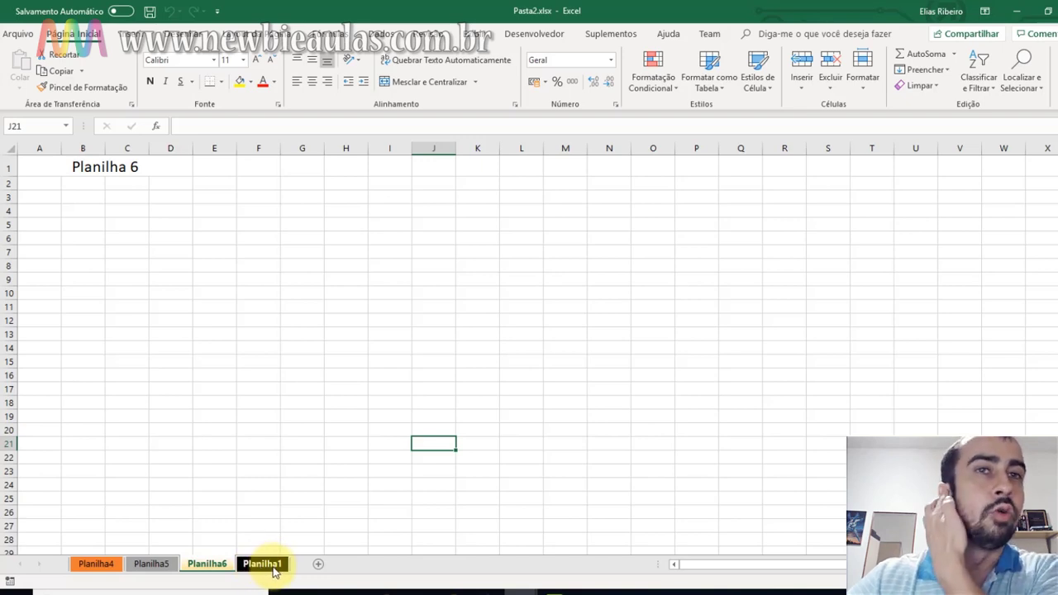
{"action": "left_click", "coordinate": [269, 565]}
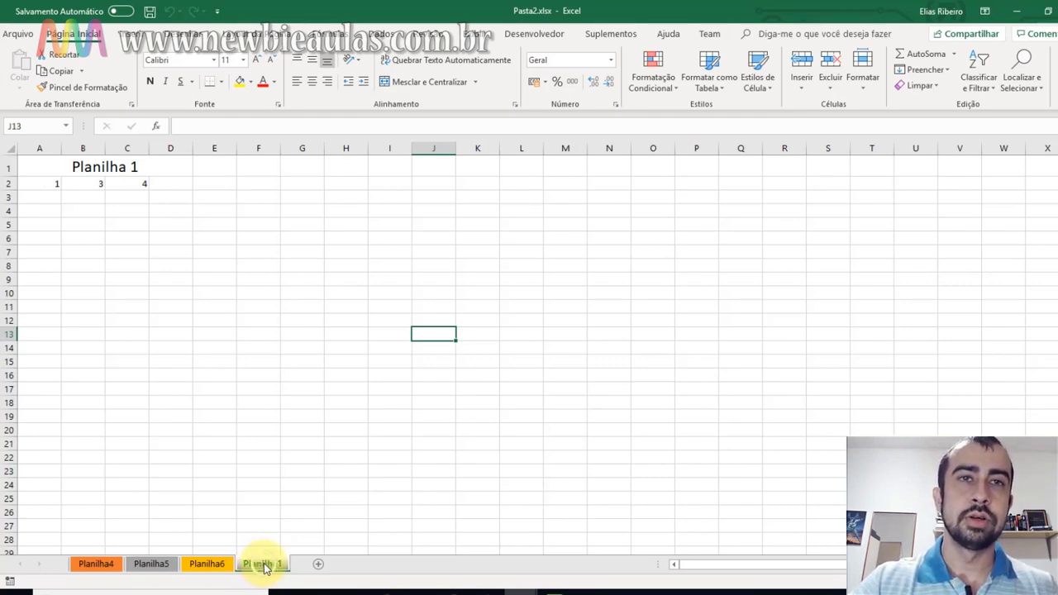
Copy Planilha1 back into Pasta1.xlsx, ahead of Planilha2, with Criar uma cópia ticked.
{"action": "right_click", "coordinate": [266, 569]}
{"action": "left_click", "coordinate": [227, 454]}
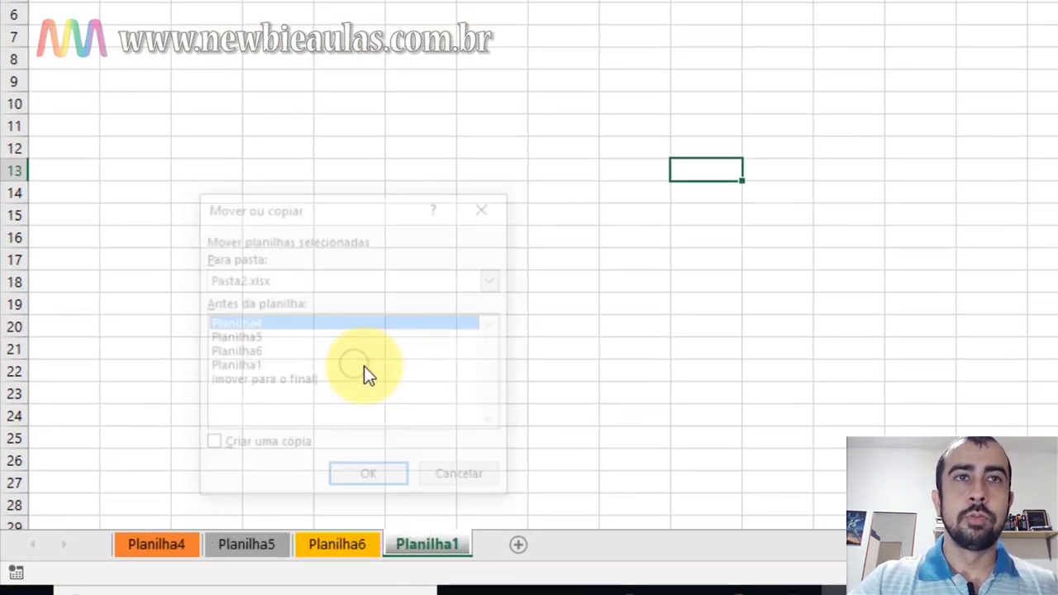
{"action": "left_click", "coordinate": [331, 285]}
{"action": "left_click", "coordinate": [309, 314]}
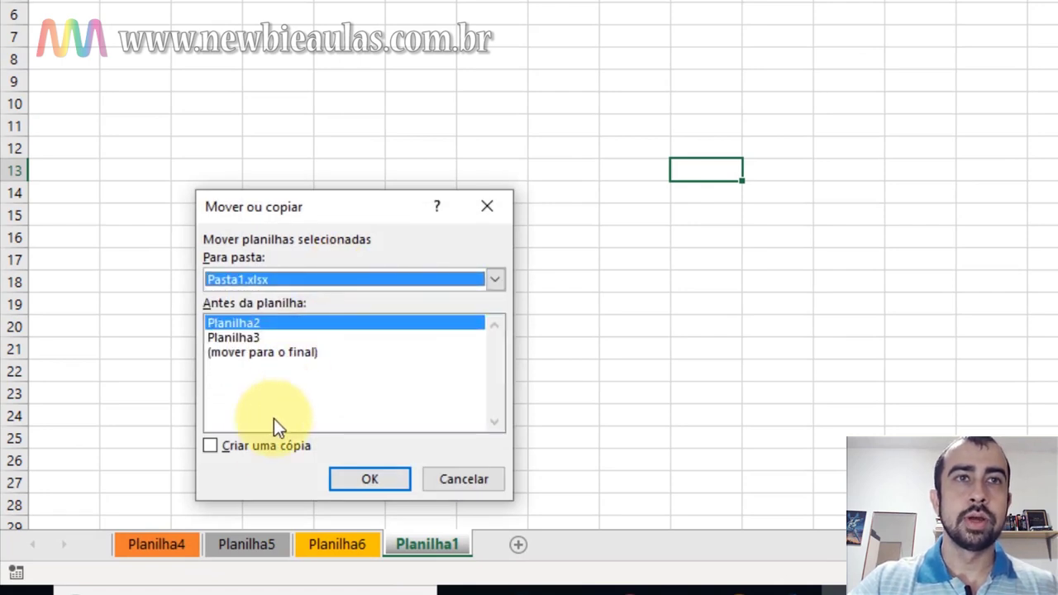
{"action": "left_click", "coordinate": [265, 447]}
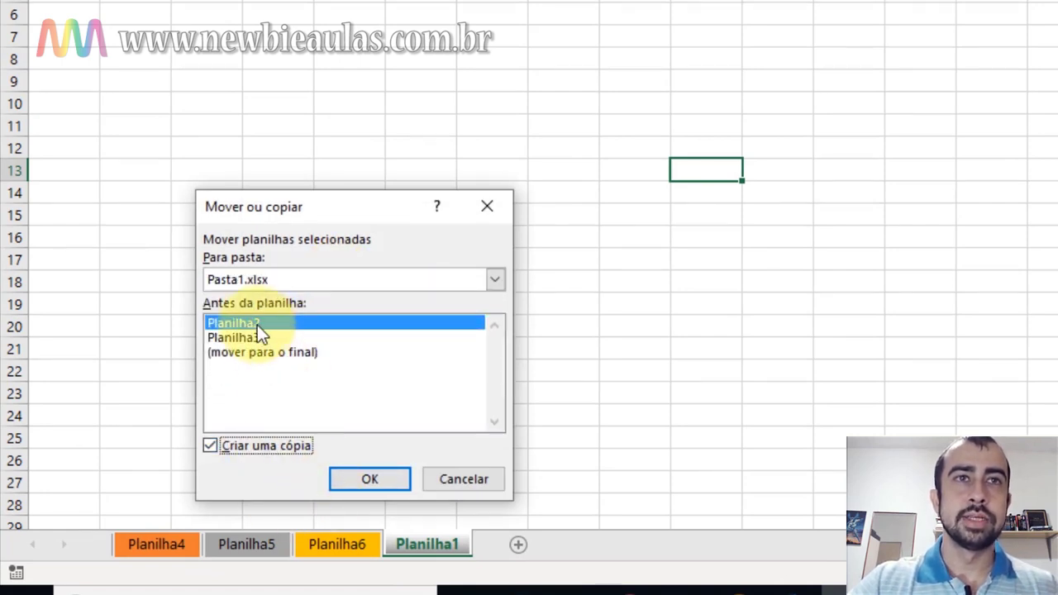
{"action": "left_click", "coordinate": [355, 475]}
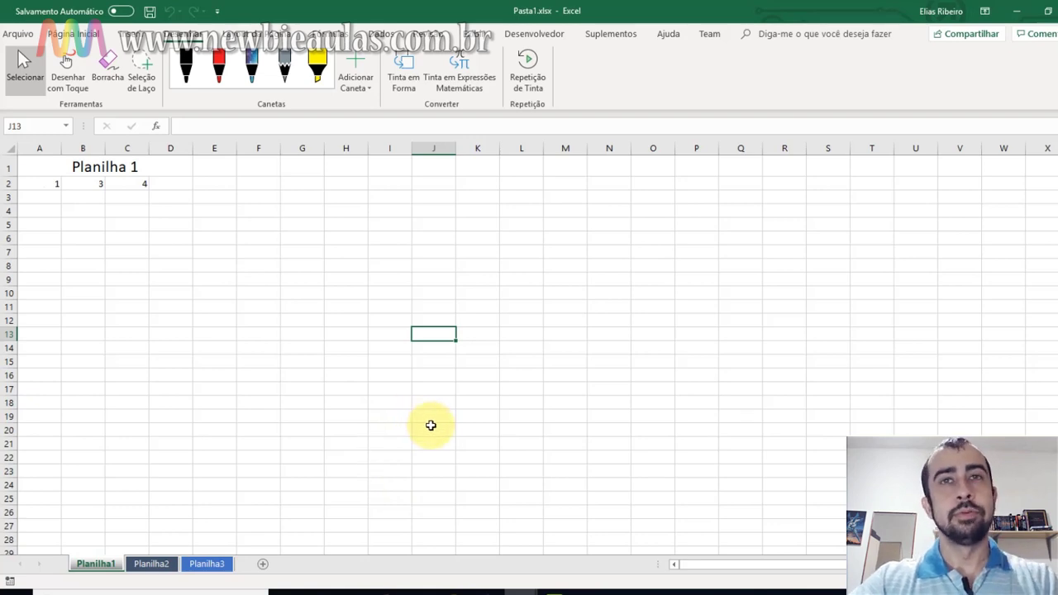
Bring Pasta2 back to the front on Planilha1 and show the Dados ribbon tab.
{"action": "mouse_move", "coordinate": [518, 591]}
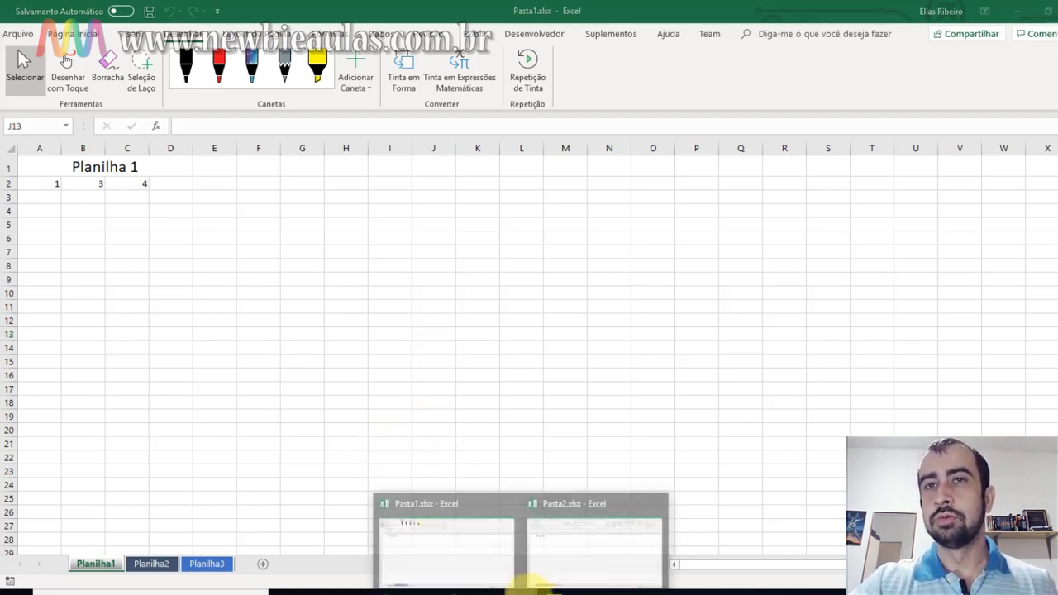
{"action": "left_click", "coordinate": [553, 539]}
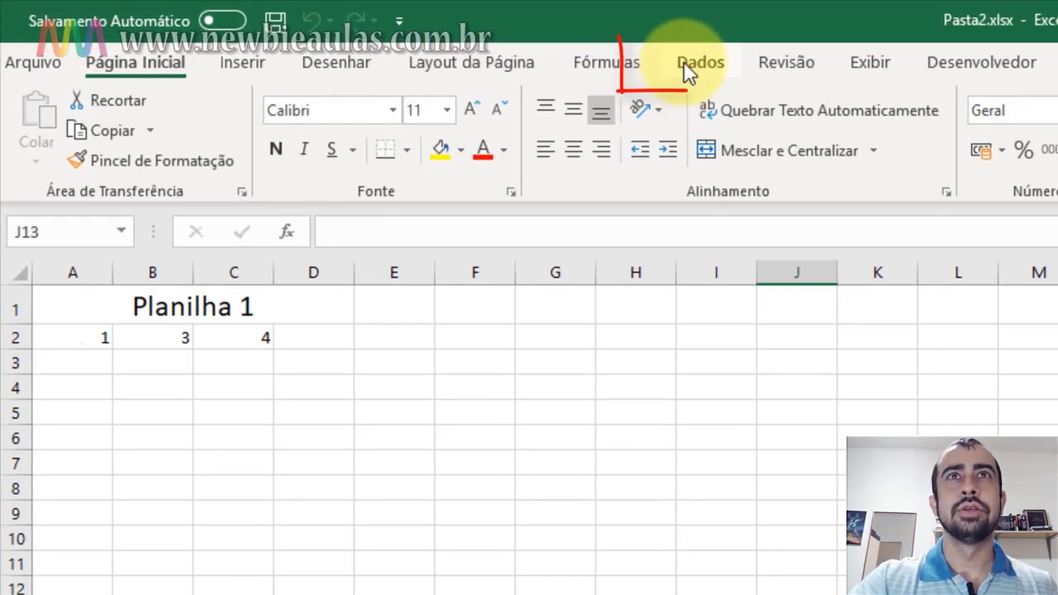
{"action": "left_click", "coordinate": [685, 67]}
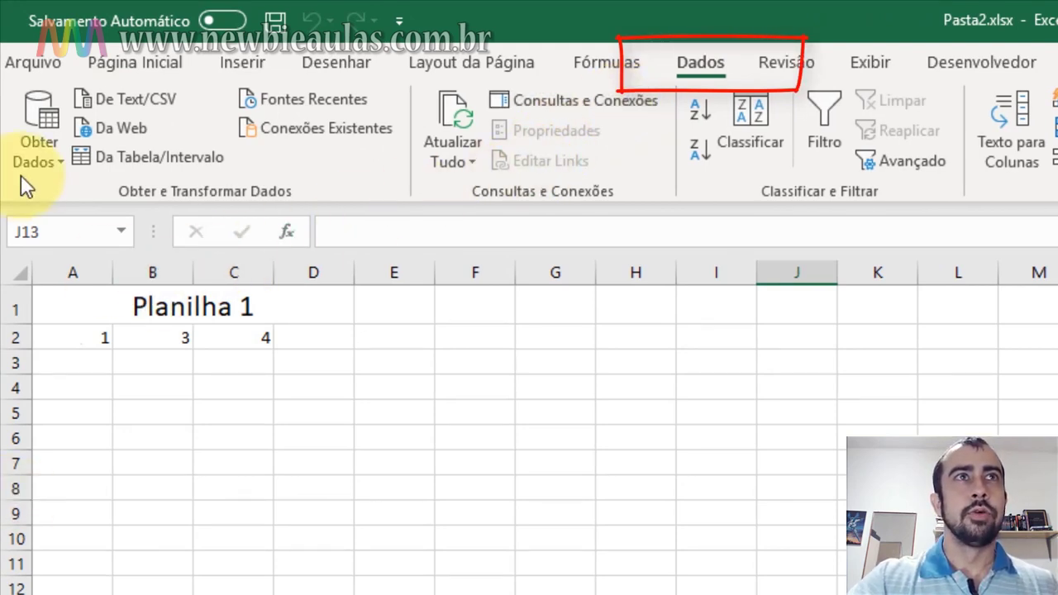
Import data from a workbook file, choosing Pasta1.xlsx in the Newbie Files folder.
{"action": "left_click", "coordinate": [46, 165]}
{"action": "mouse_move", "coordinate": [58, 211]}
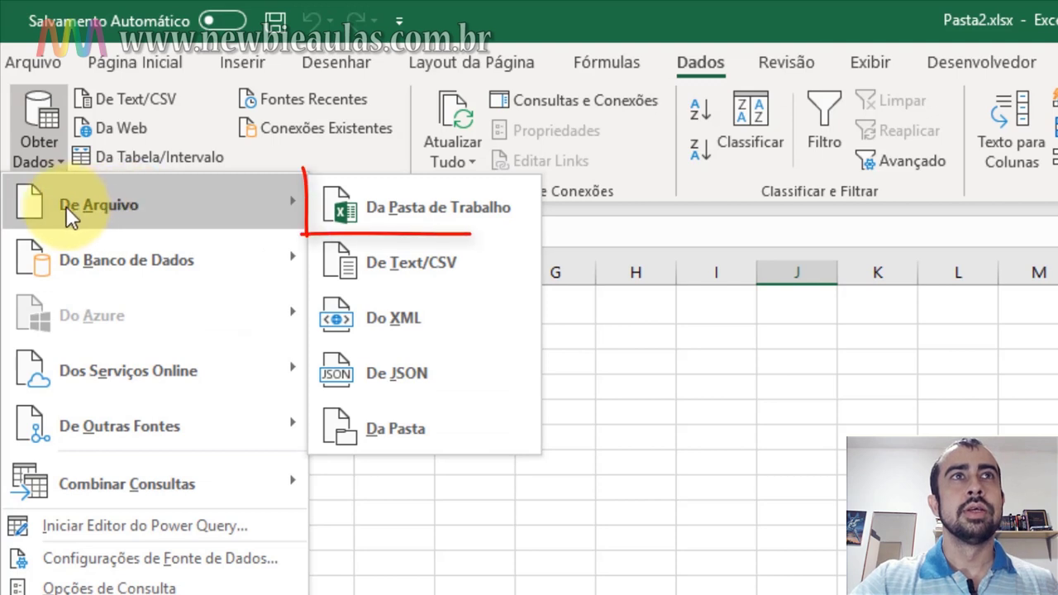
{"action": "left_click", "coordinate": [424, 209]}
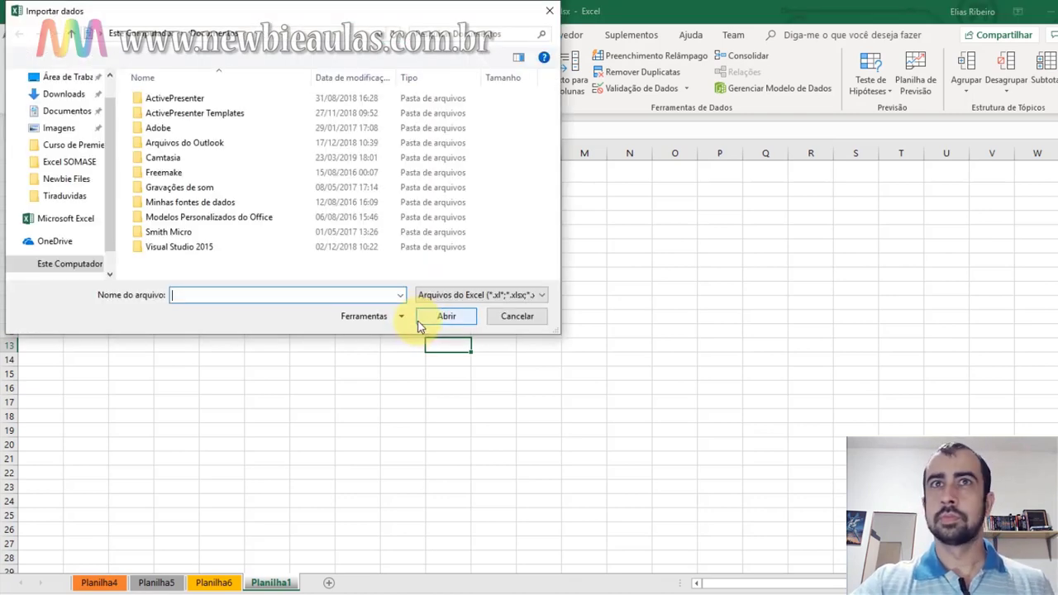
{"action": "left_click", "coordinate": [73, 181]}
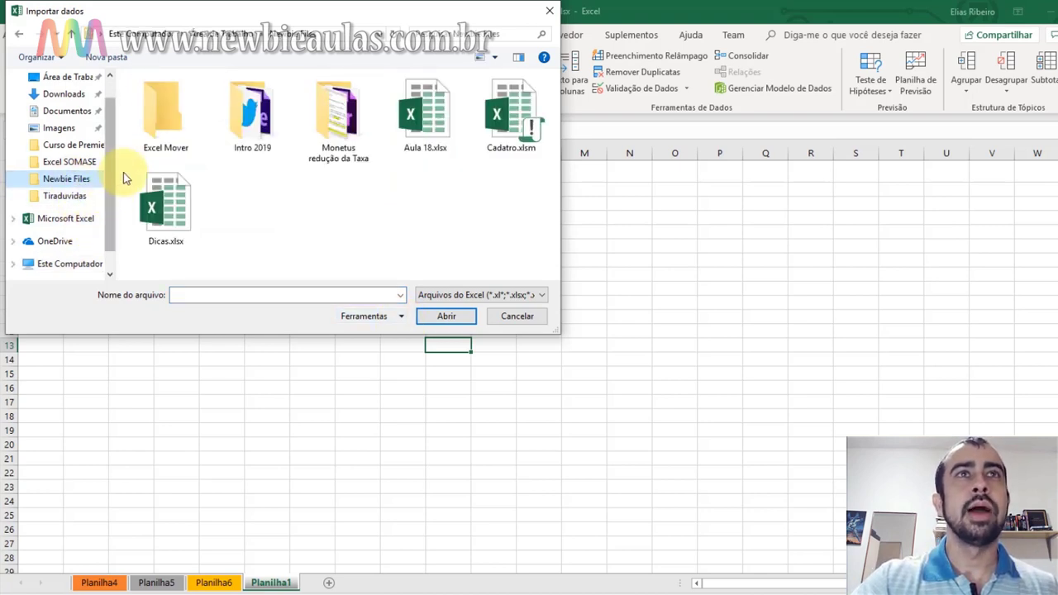
{"action": "double_click", "coordinate": [157, 147]}
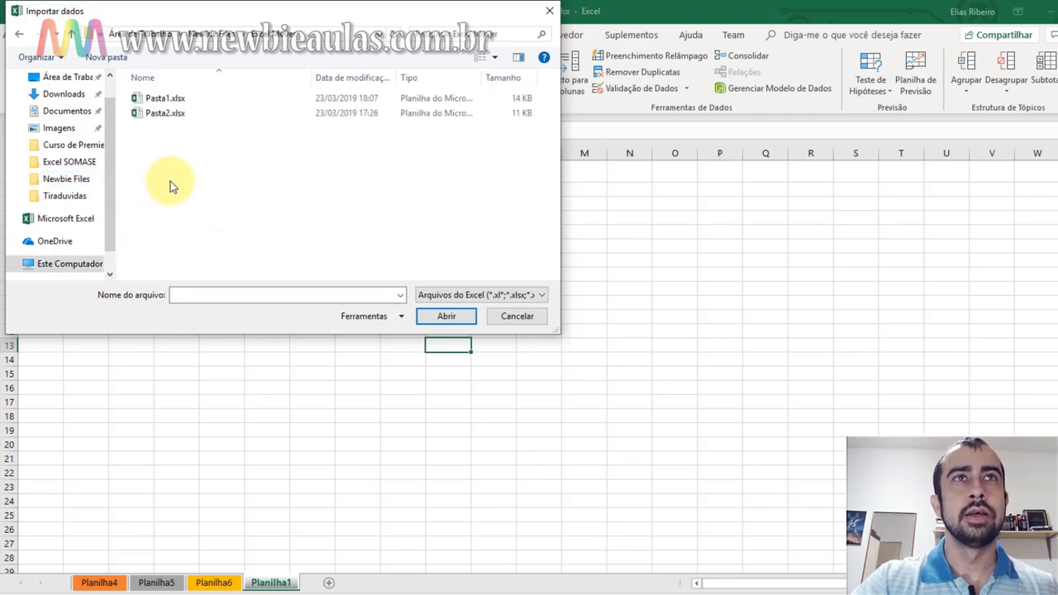
{"action": "left_click", "coordinate": [174, 99]}
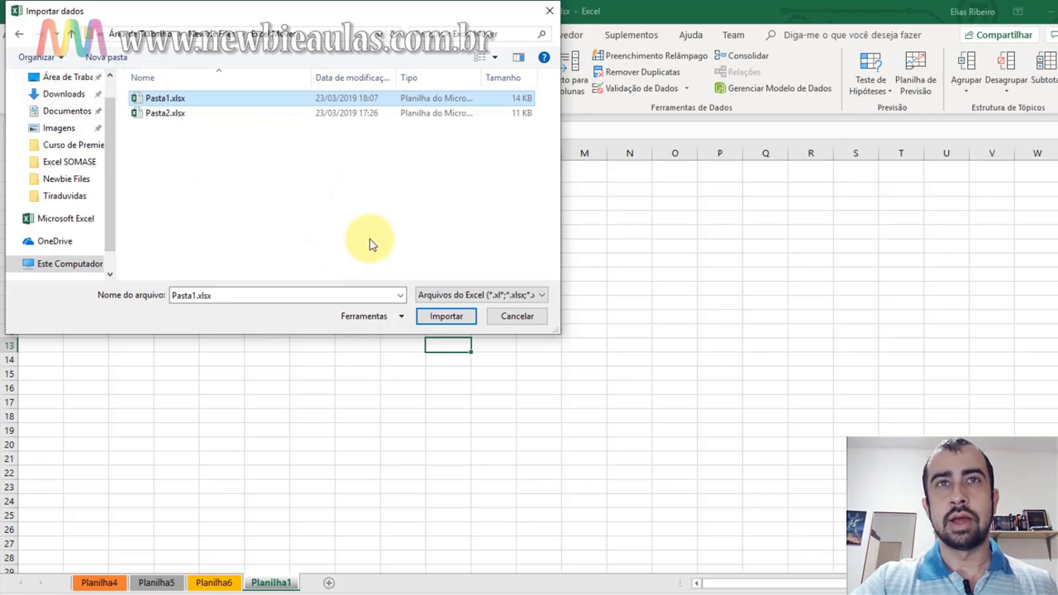
{"action": "left_click", "coordinate": [446, 319]}
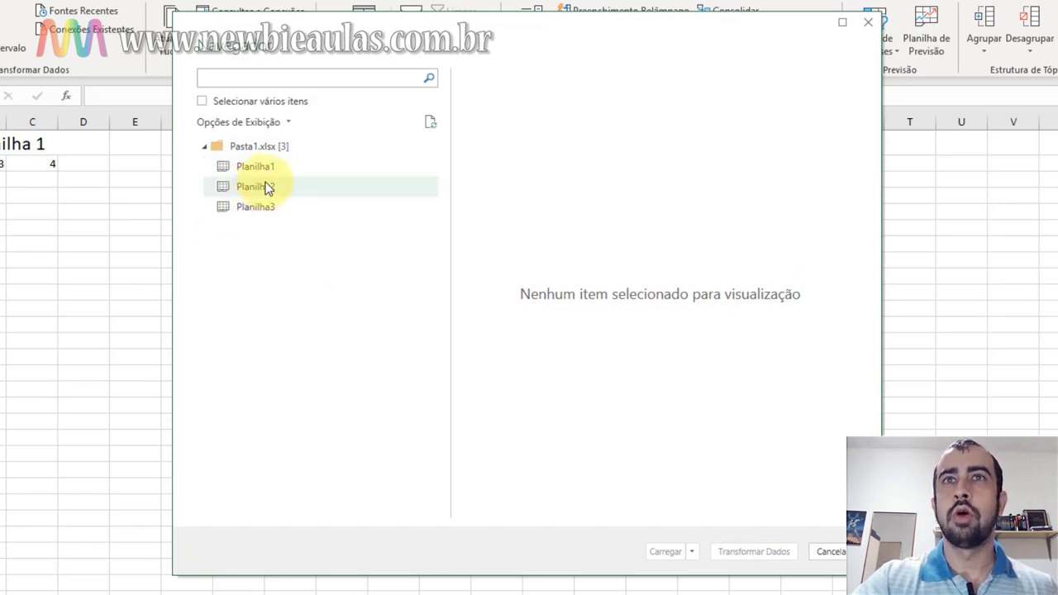
Load Pasta1's Planilha2 data (5, 6, 7) into Pasta2 as a query table.
{"action": "left_click", "coordinate": [259, 187]}
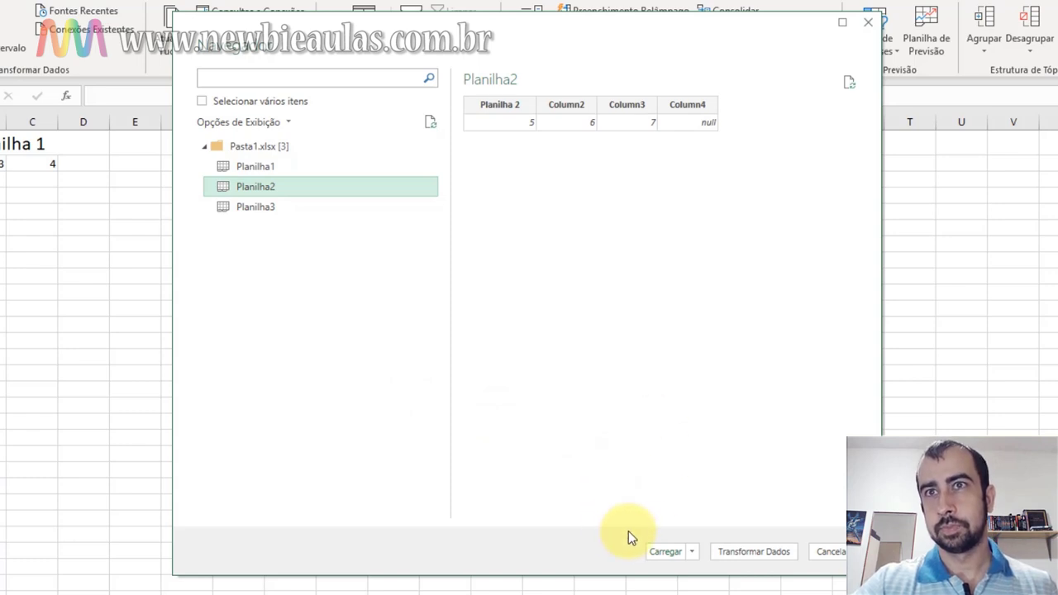
{"action": "left_click", "coordinate": [665, 552]}
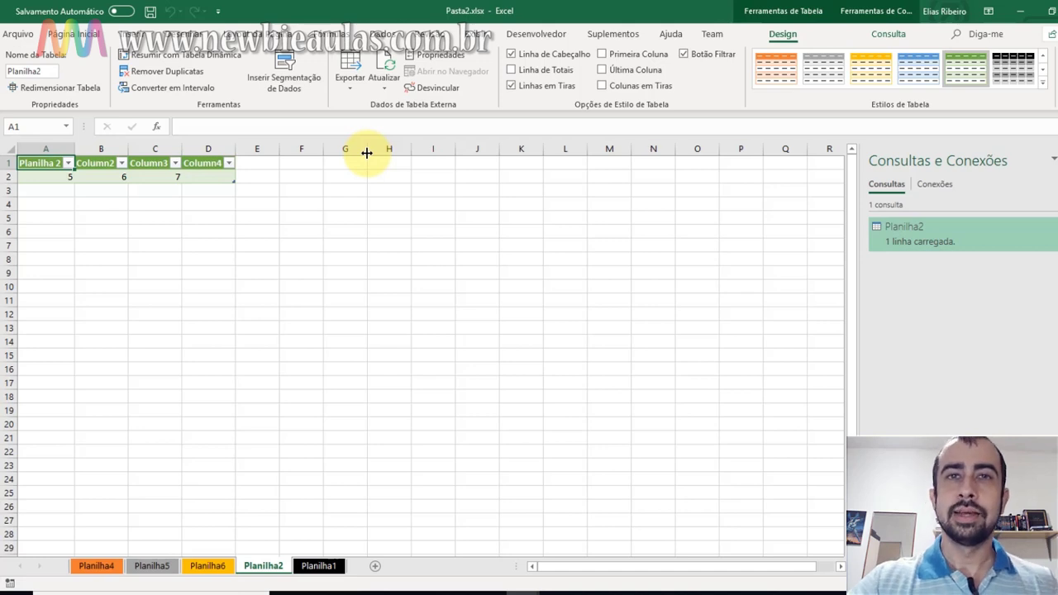
Add a new empty Planilha3 sheet to Pasta2.
{"action": "left_click", "coordinate": [375, 565]}
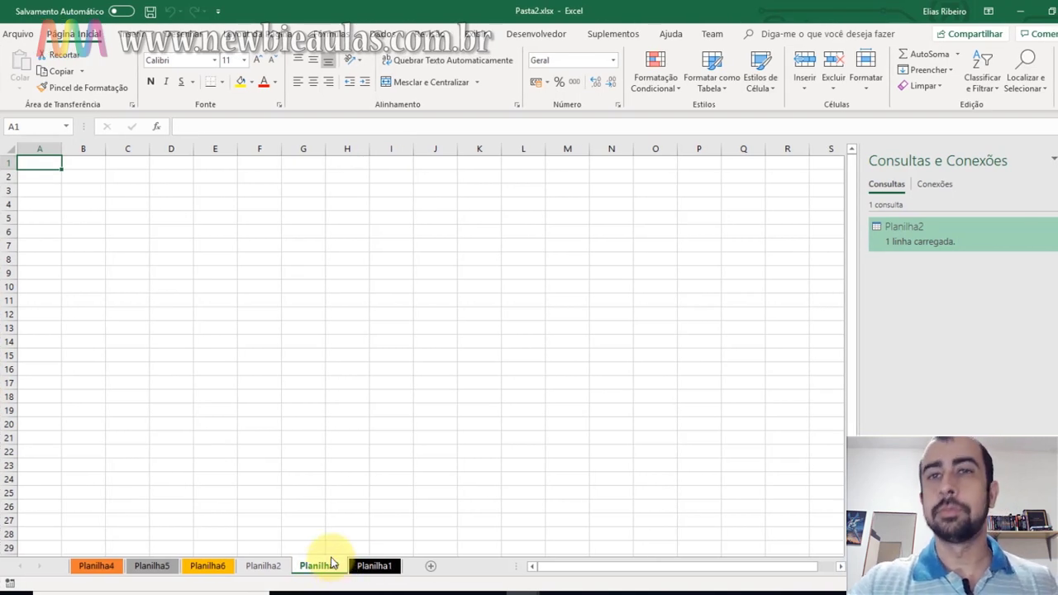
{"action": "left_click", "coordinate": [519, 590]}
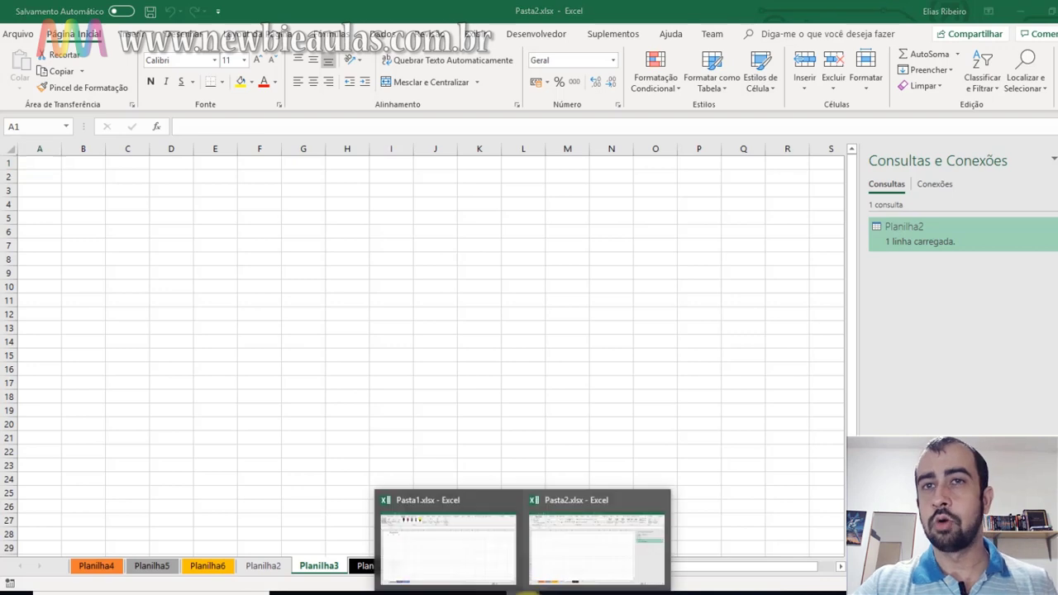
{"action": "left_click", "coordinate": [561, 549]}
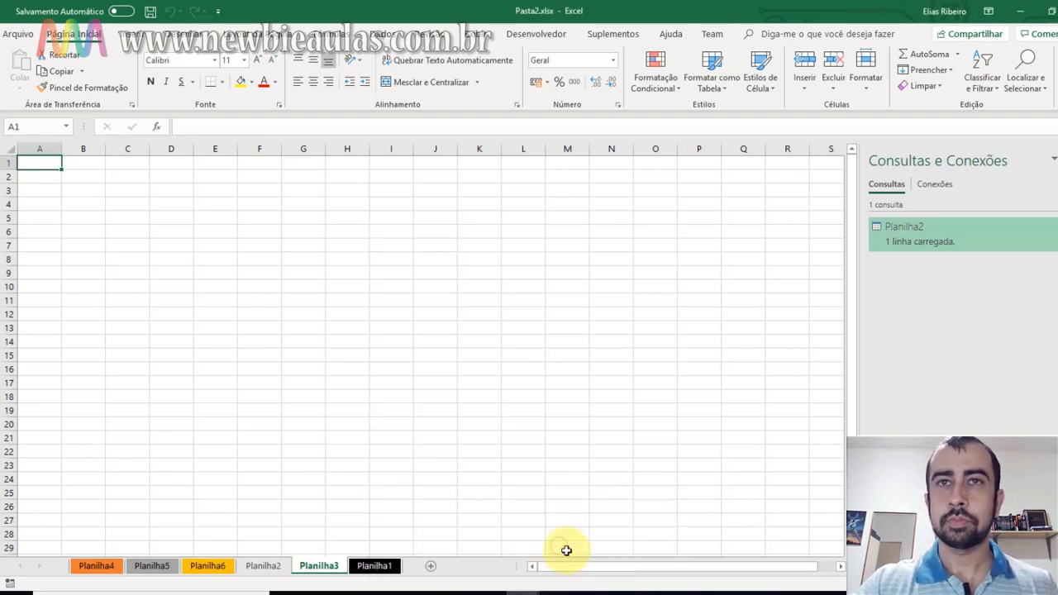
Copy A1:D2 (Planilha 3, 8, 9, 10) from Pasta1's Planilha3 and return to Pasta2.
{"action": "left_click", "coordinate": [525, 588]}
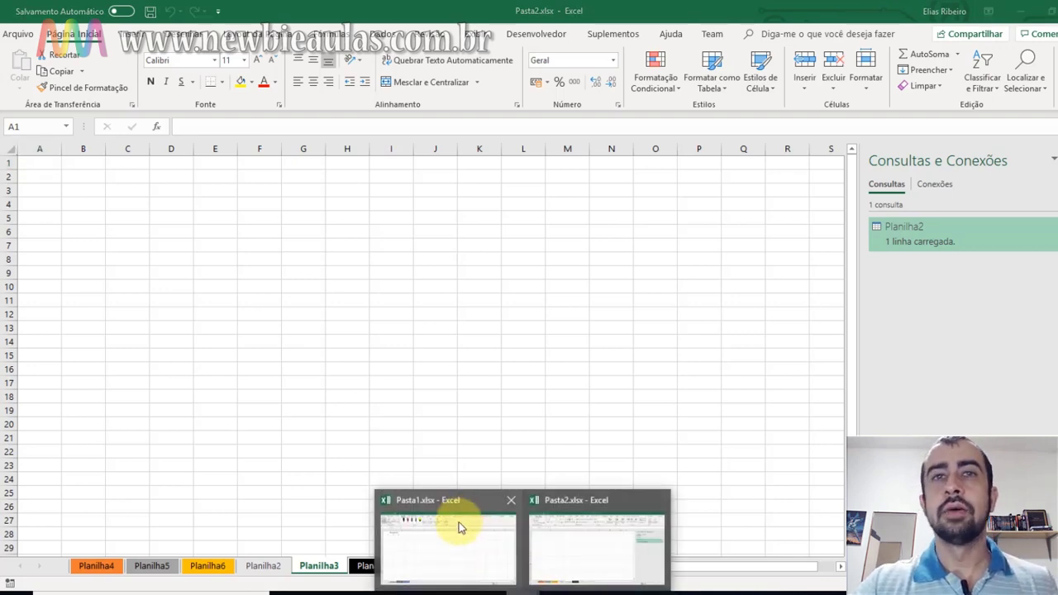
{"action": "left_click", "coordinate": [459, 523]}
{"action": "left_click", "coordinate": [218, 570]}
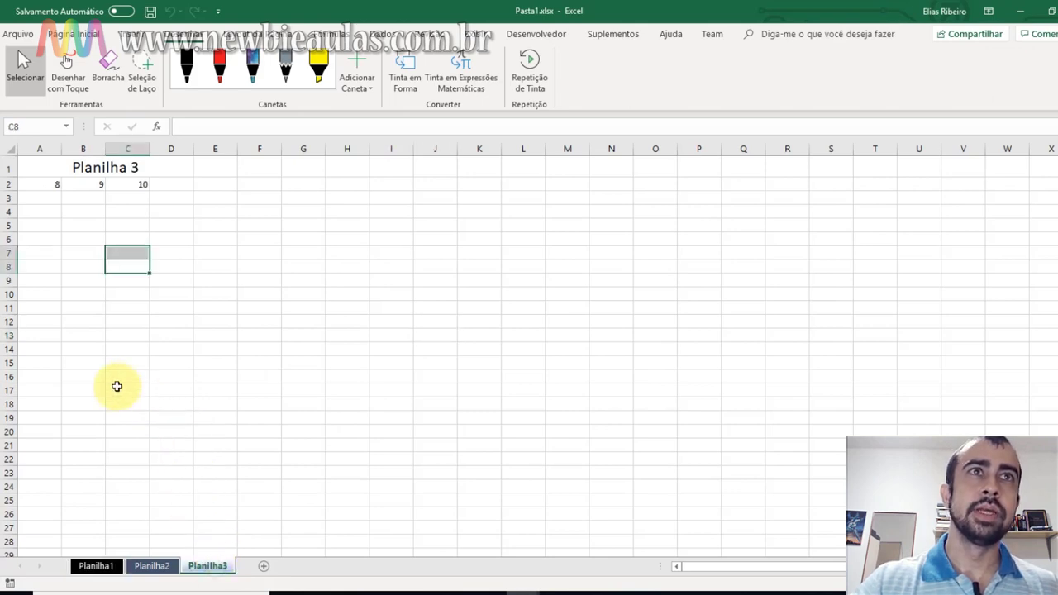
{"action": "left_click", "coordinate": [50, 169]}
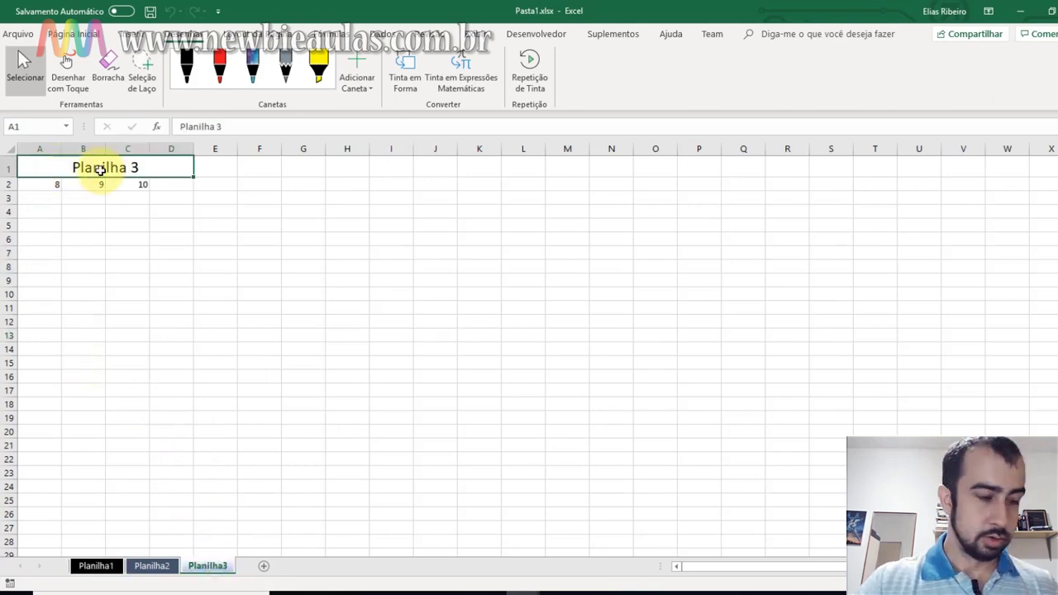
{"action": "left_click", "coordinate": [100, 182], "text": "shift"}
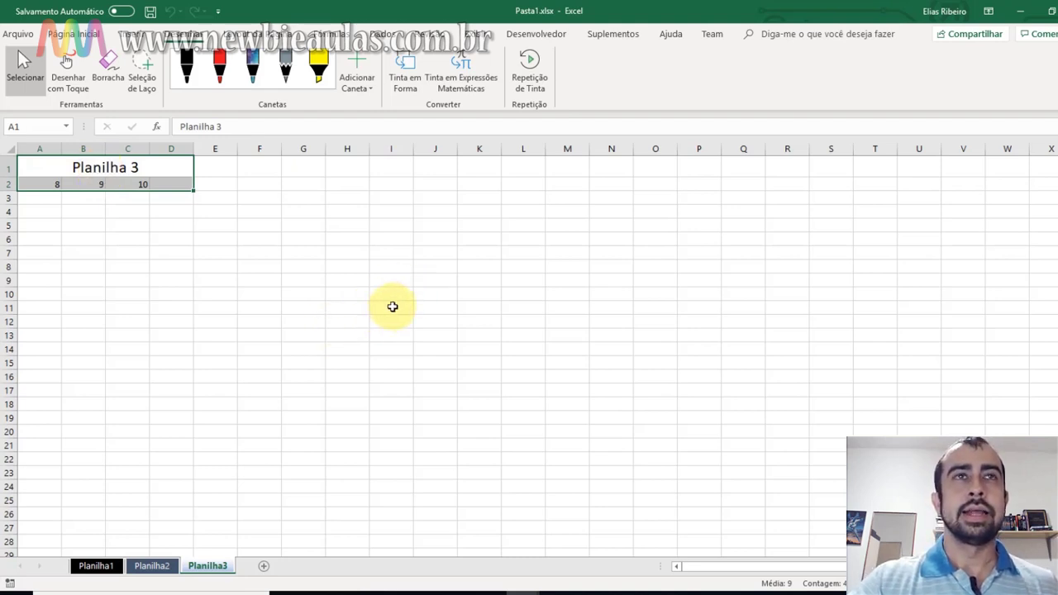
{"action": "key", "text": "ctrl"}
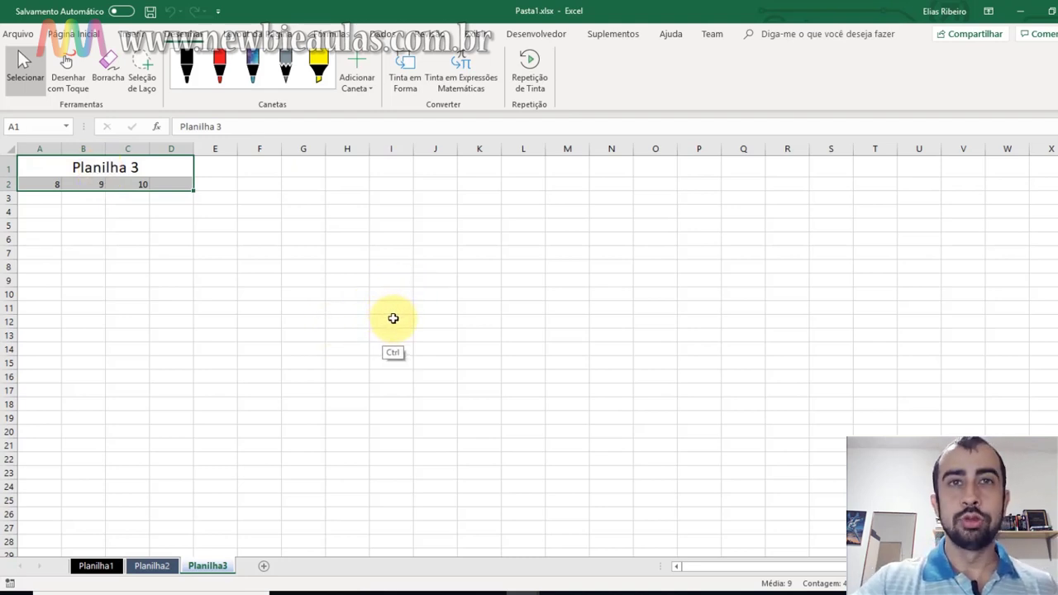
{"action": "key", "text": "ctrl+c"}
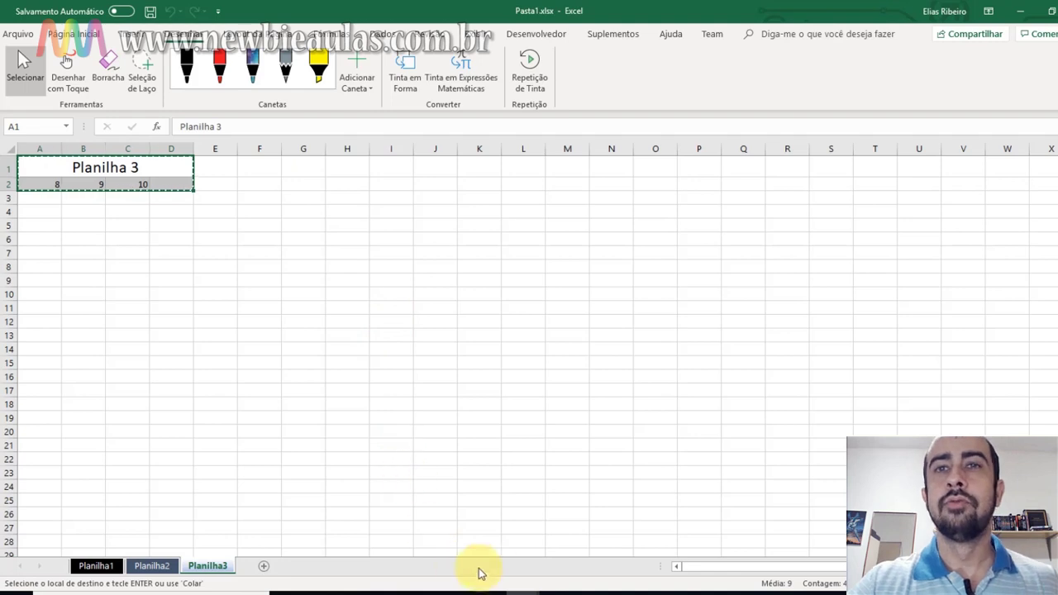
{"action": "left_click", "coordinate": [506, 587]}
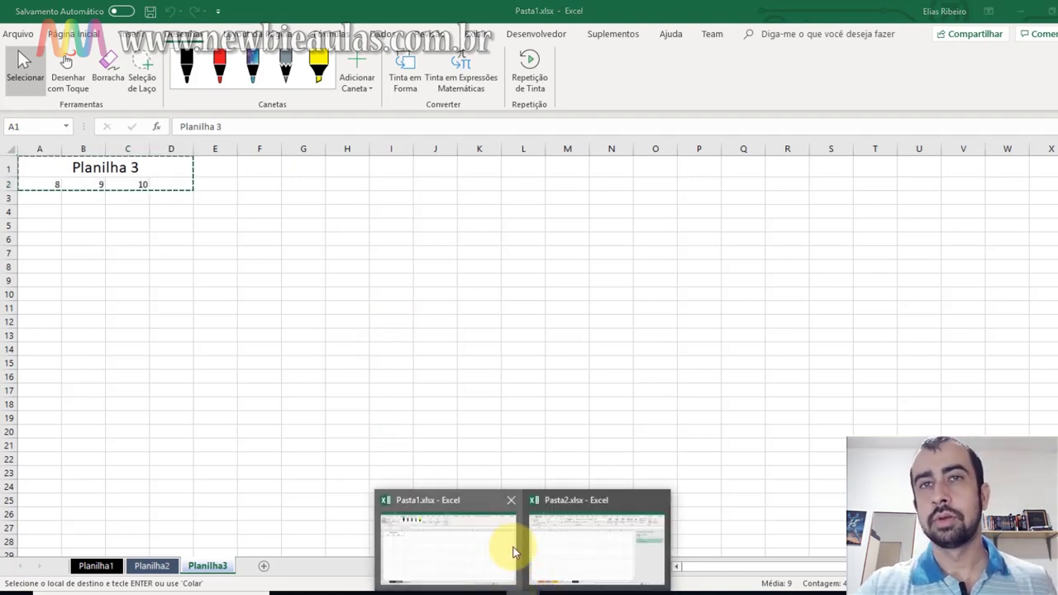
{"action": "left_click", "coordinate": [545, 527]}
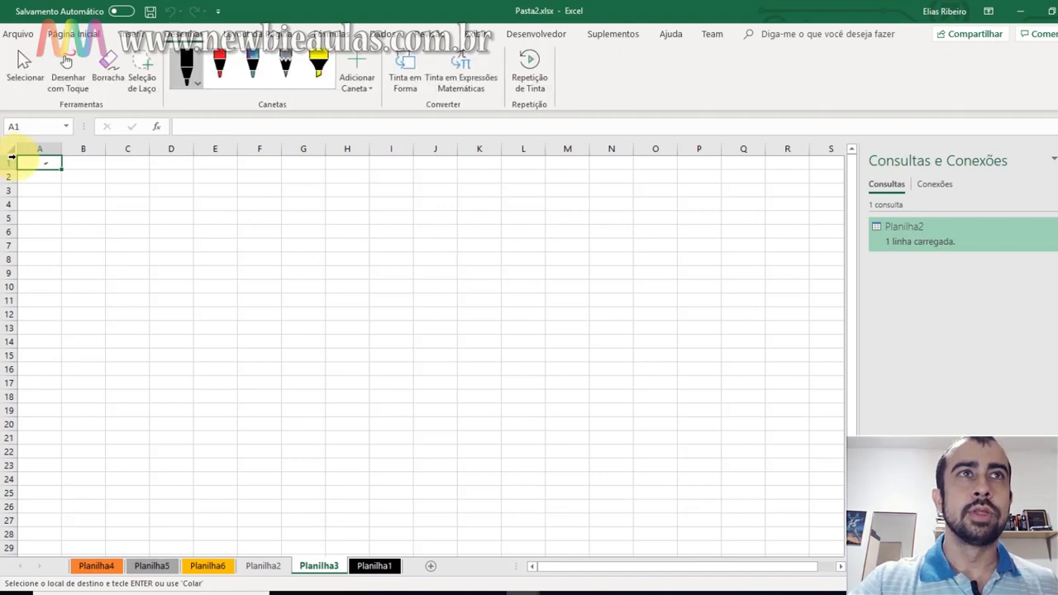
Paste the copied Planilha3 data at A1 of Pasta2's Planilha3 using Colar Vínculo.
{"action": "left_click", "coordinate": [24, 70]}
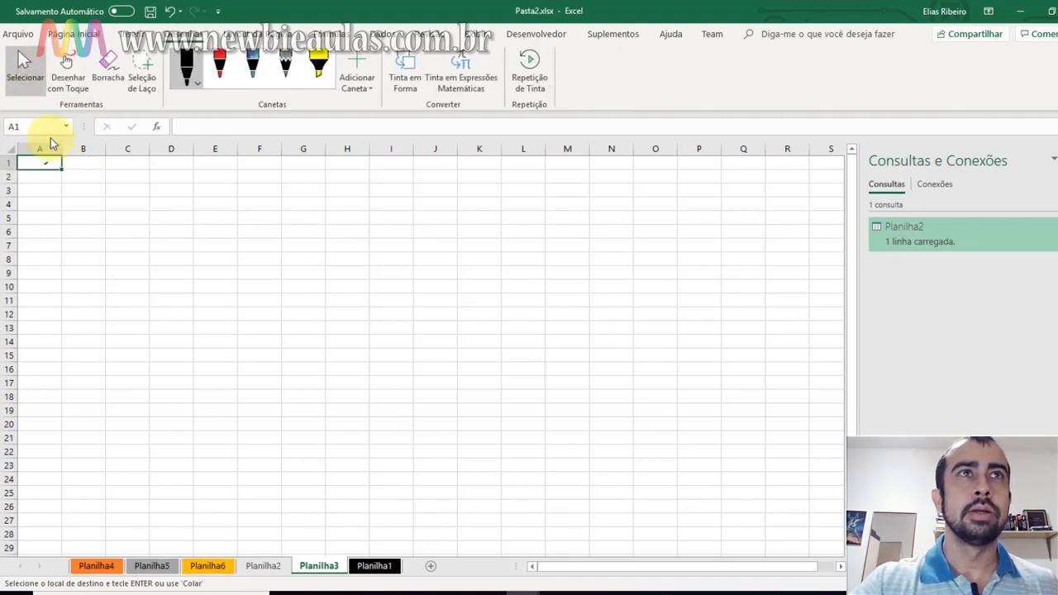
{"action": "left_click", "coordinate": [106, 71]}
{"action": "left_click", "coordinate": [23, 71]}
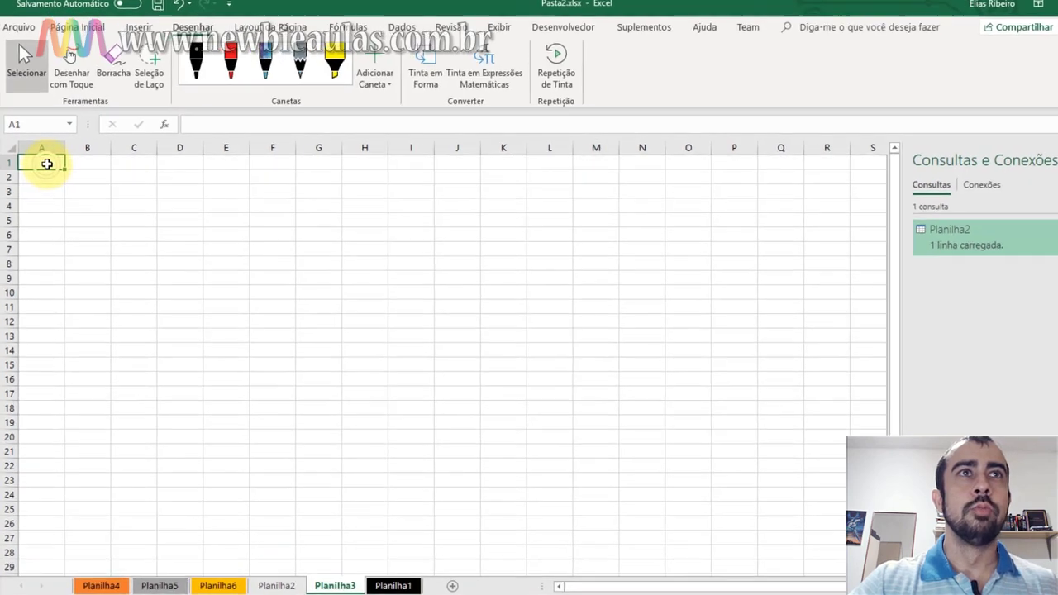
{"action": "right_click", "coordinate": [45, 164]}
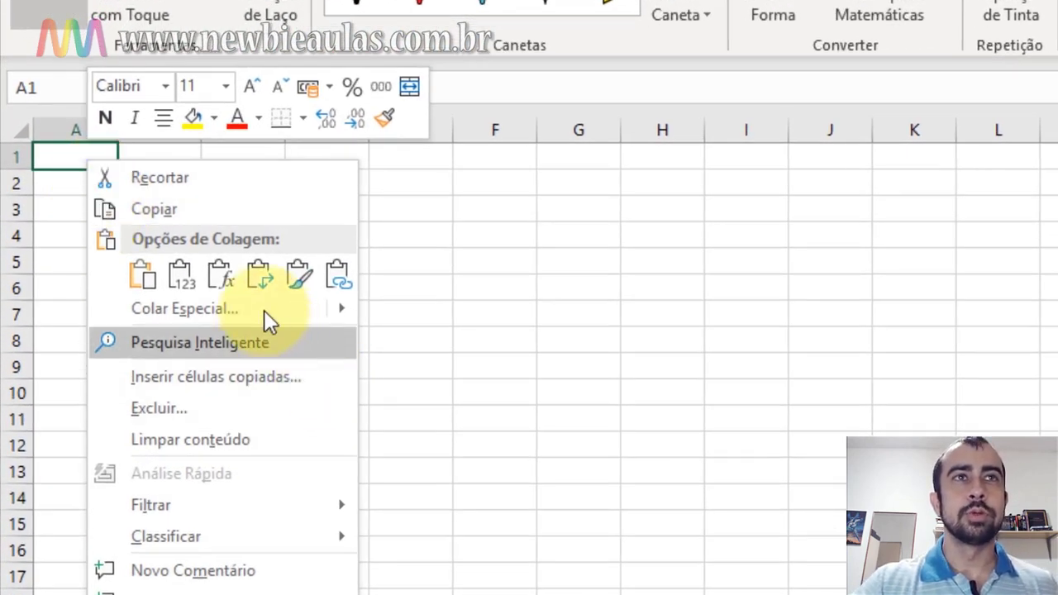
{"action": "left_click", "coordinate": [149, 274]}
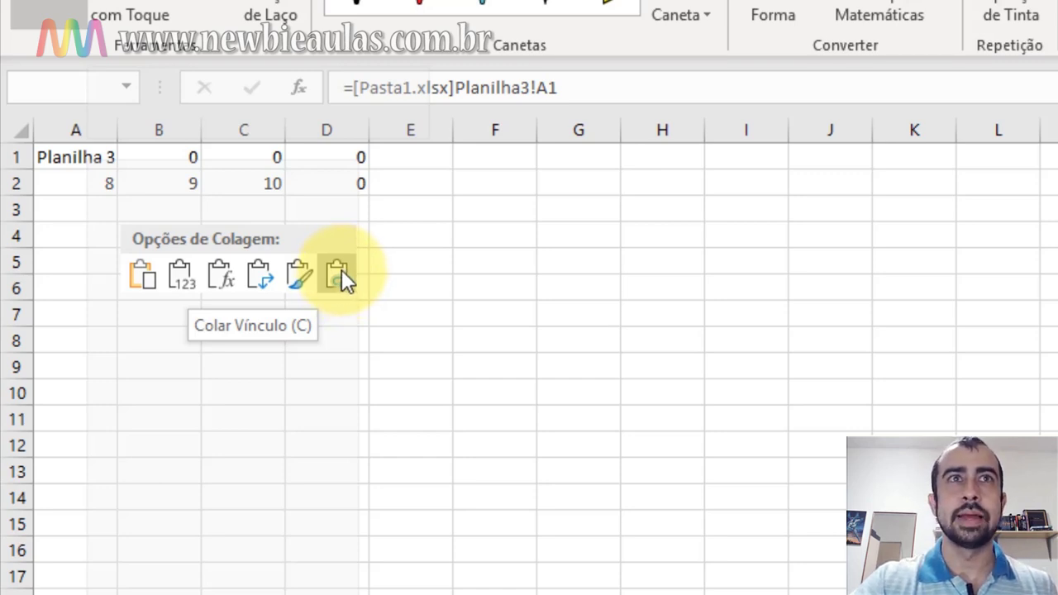
{"action": "left_click", "coordinate": [339, 275]}
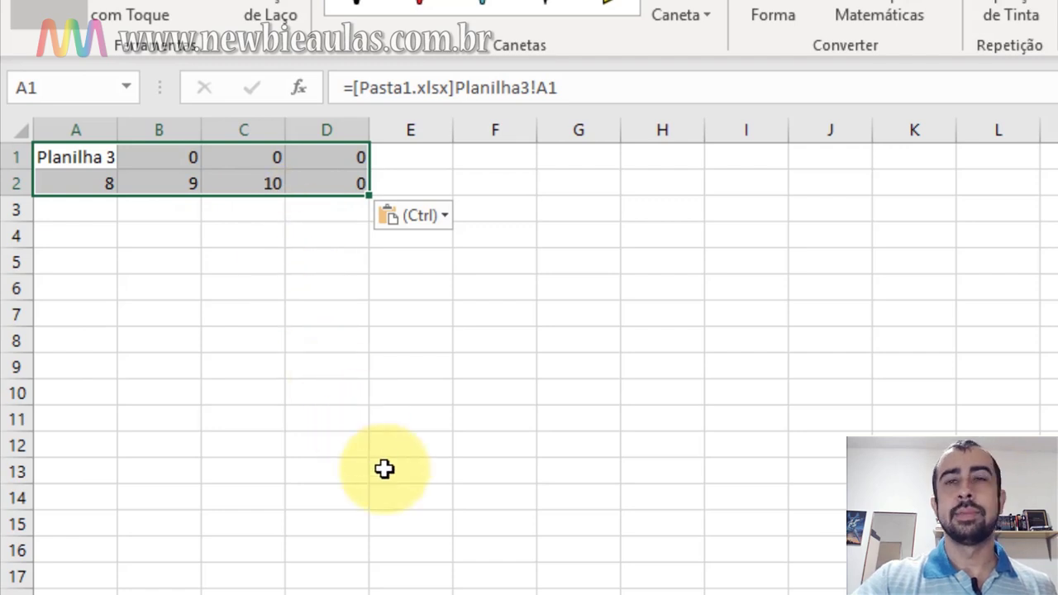
{"action": "left_click", "coordinate": [442, 498]}
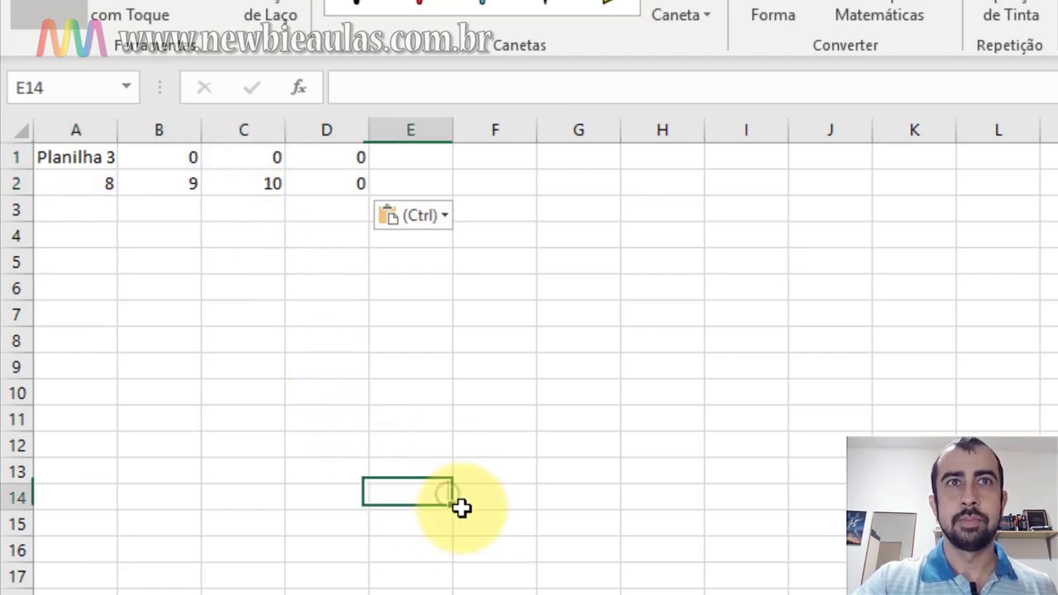
{"action": "left_click", "coordinate": [515, 471]}
{"action": "key", "text": "Up"}
{"action": "key", "text": "Up"}
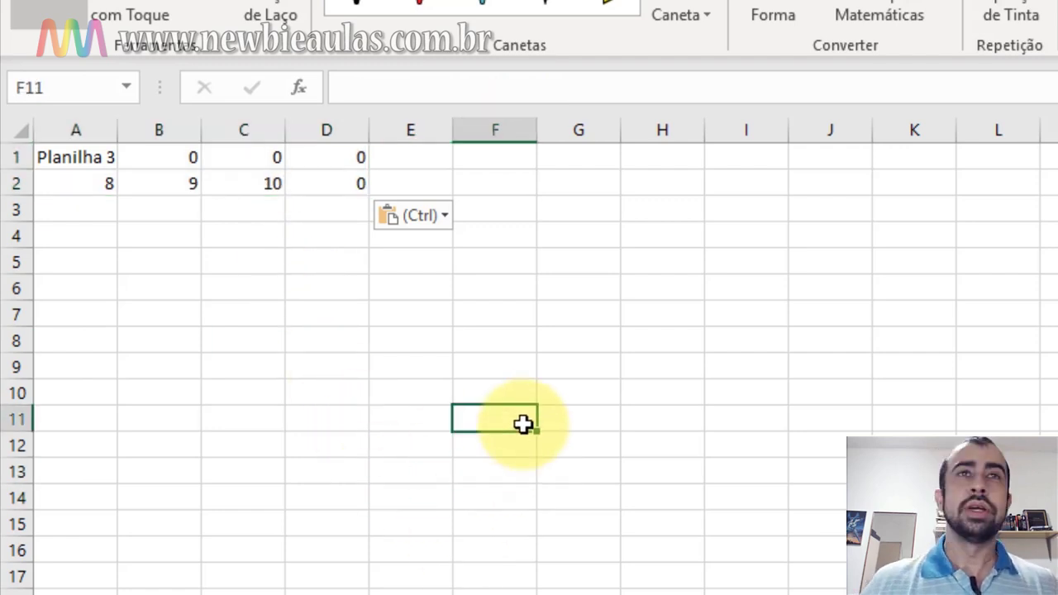